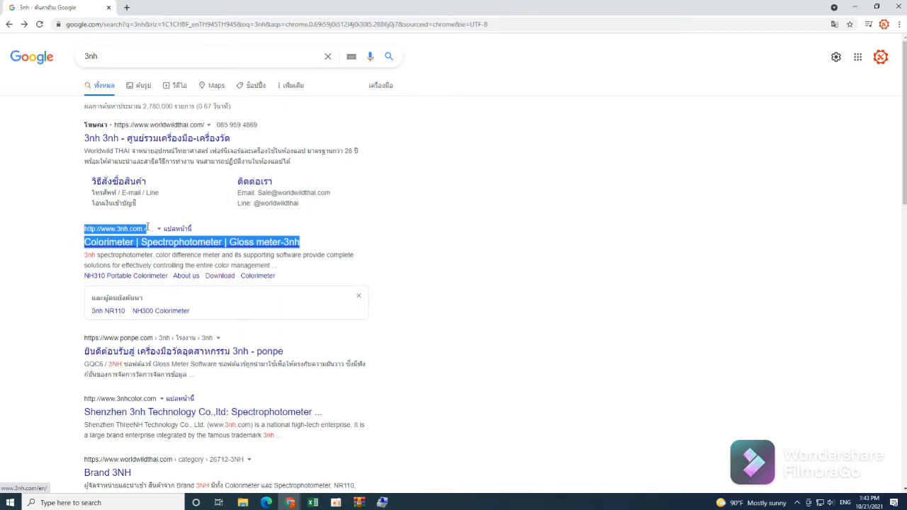
- Download the SQCX English Version software from the Download page of the 3nh website
{"action": "left_click", "coordinate": [108, 243]}
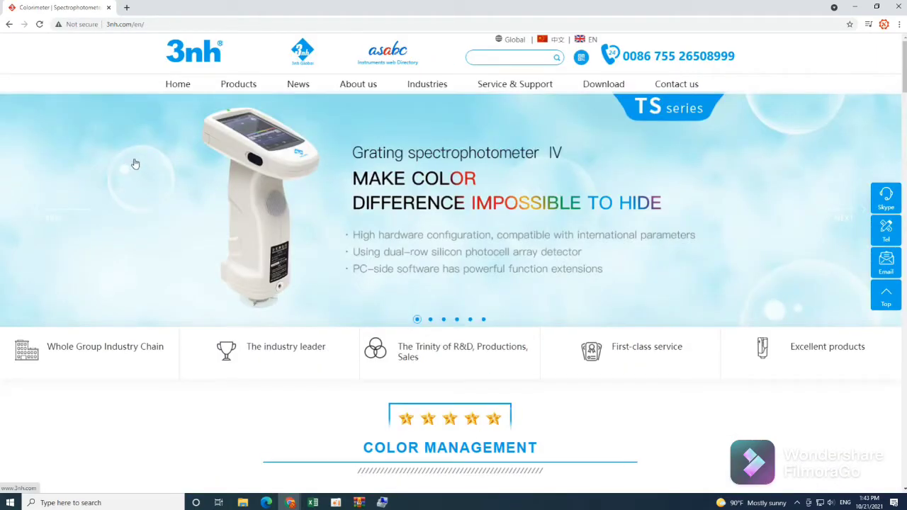
{"action": "mouse_move", "coordinate": [216, 82]}
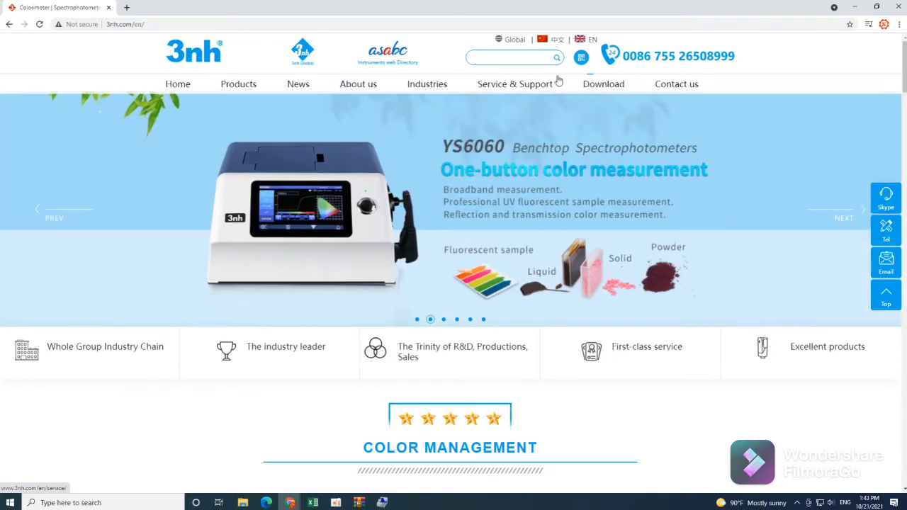
{"action": "left_click", "coordinate": [600, 84]}
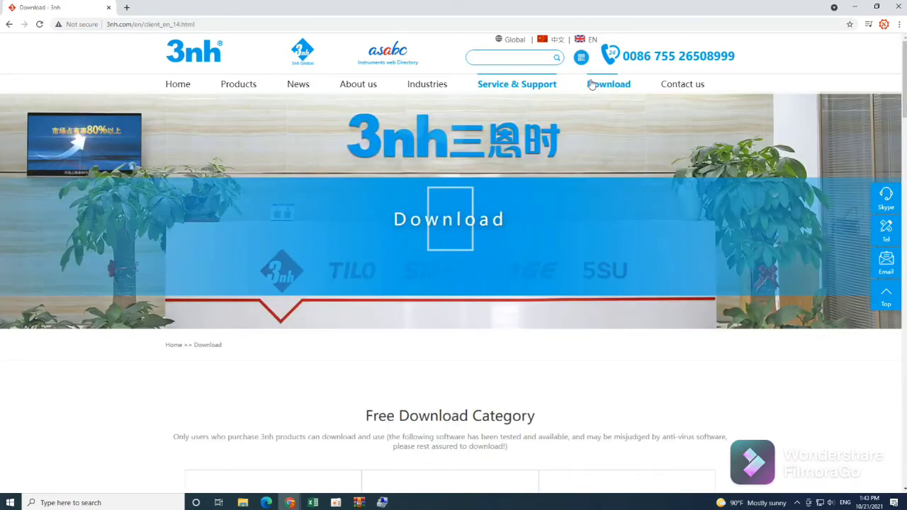
{"action": "scroll", "coordinate": [497, 141], "scroll_direction": "down", "scroll_amount": 3}
{"action": "scroll", "coordinate": [498, 141], "scroll_direction": "down", "scroll_amount": 2}
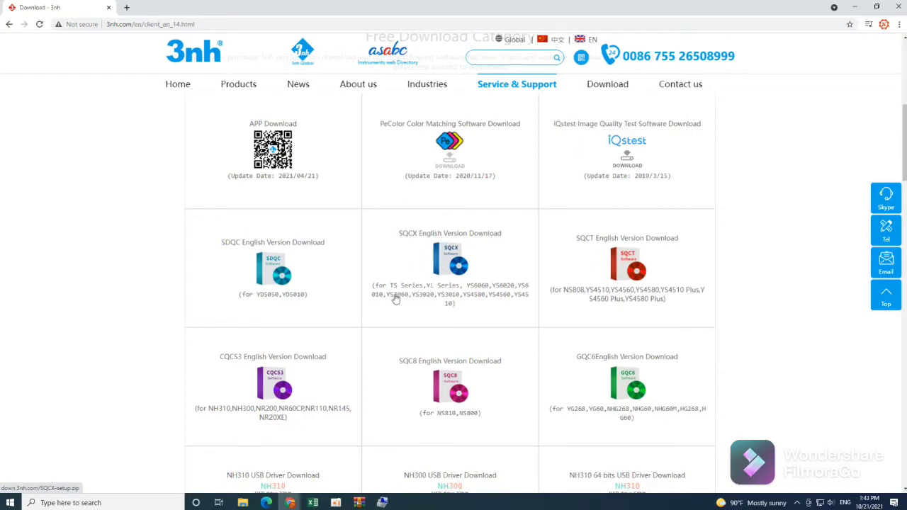
{"action": "left_click", "coordinate": [451, 276]}
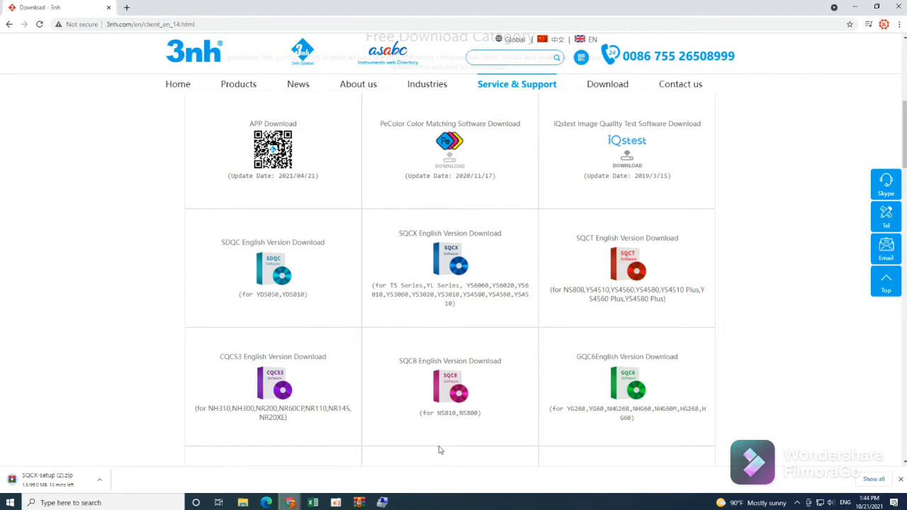
- Open the SQCX-setup (1) archive from the Downloads folder and close the browser window showing the download page
{"action": "left_click", "coordinate": [856, 7]}
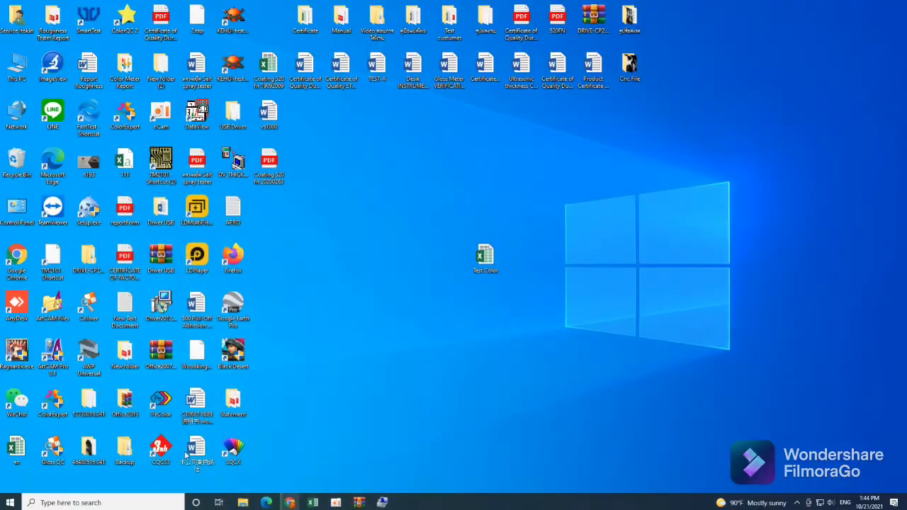
{"action": "left_click", "coordinate": [242, 502]}
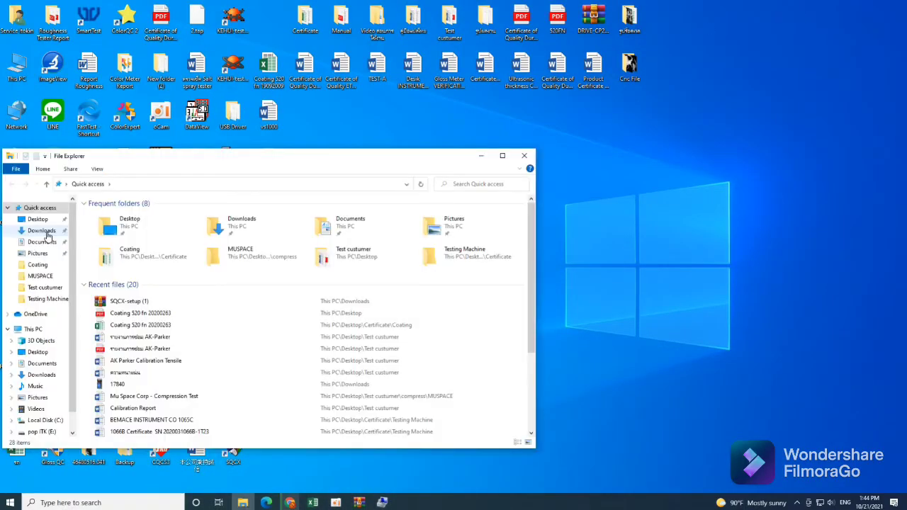
{"action": "left_click", "coordinate": [45, 231]}
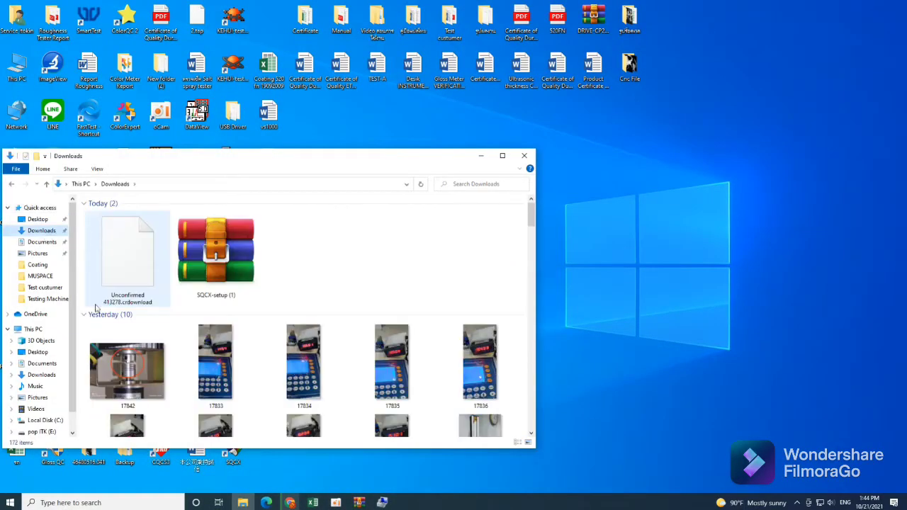
{"action": "left_click", "coordinate": [232, 248]}
{"action": "double_click", "coordinate": [226, 262]}
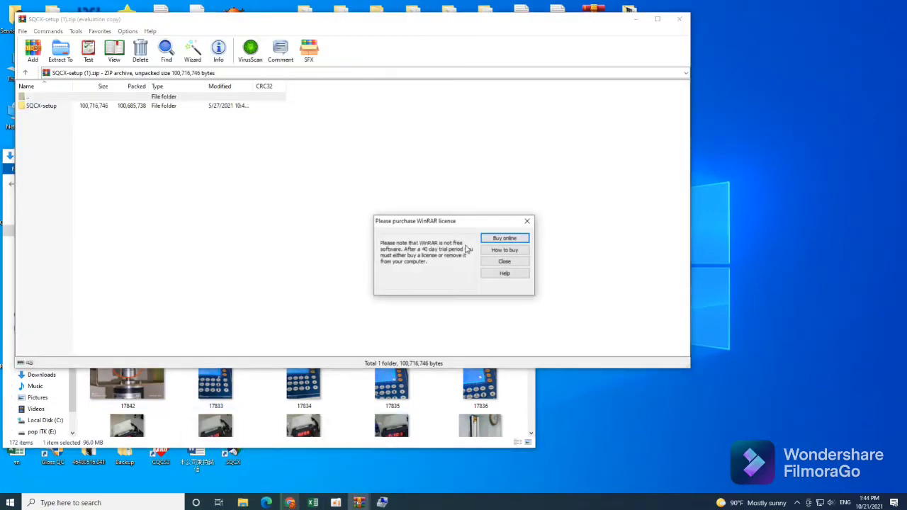
{"action": "left_click", "coordinate": [504, 263]}
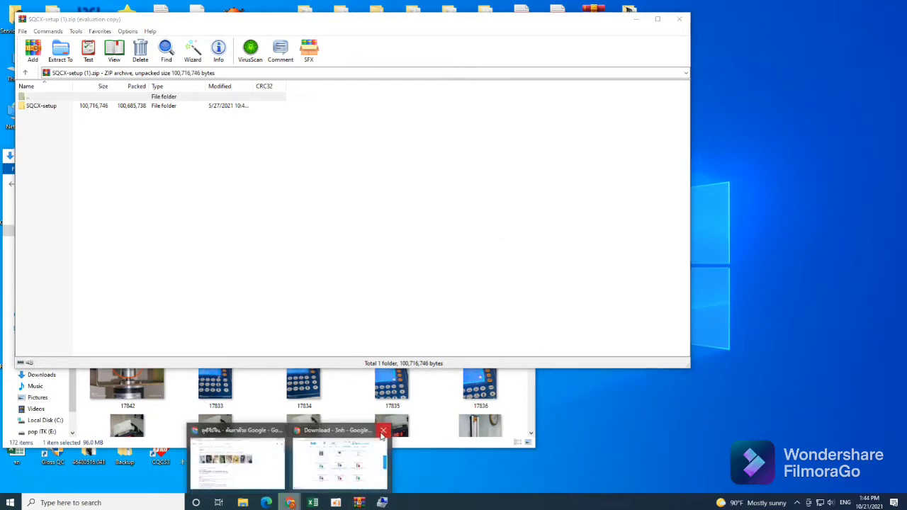
{"action": "left_click", "coordinate": [385, 430]}
- Run the SQCX 1.7.5.0520 installer from the archive's SQCX-setup folder and minimize the Downloads window
{"action": "double_click", "coordinate": [37, 105]}
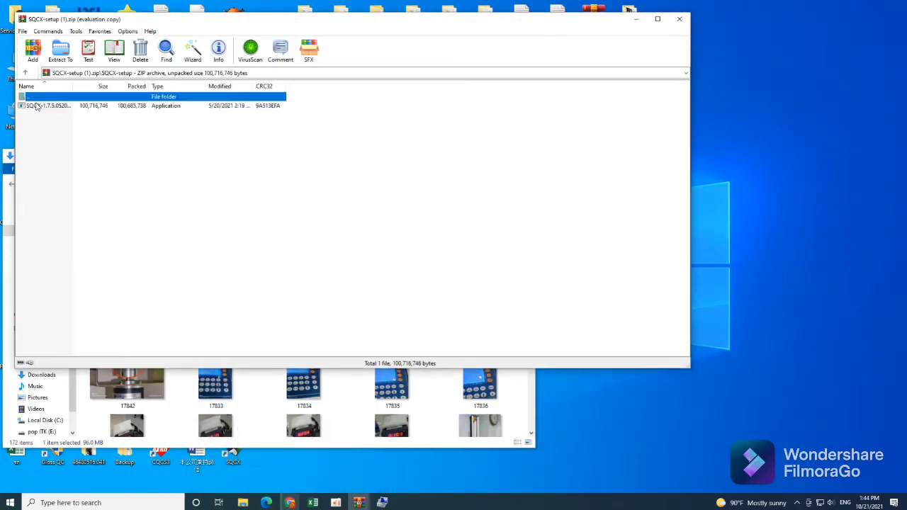
{"action": "left_click", "coordinate": [59, 107]}
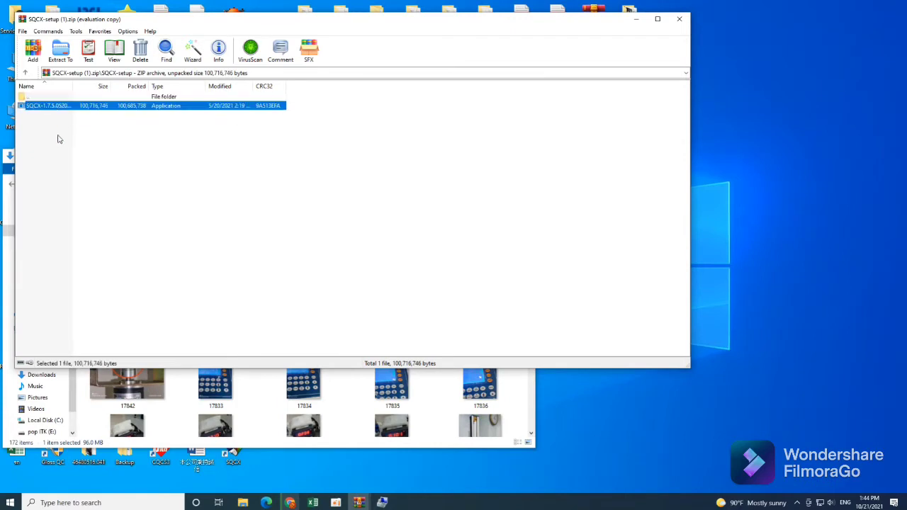
{"action": "double_click", "coordinate": [45, 105]}
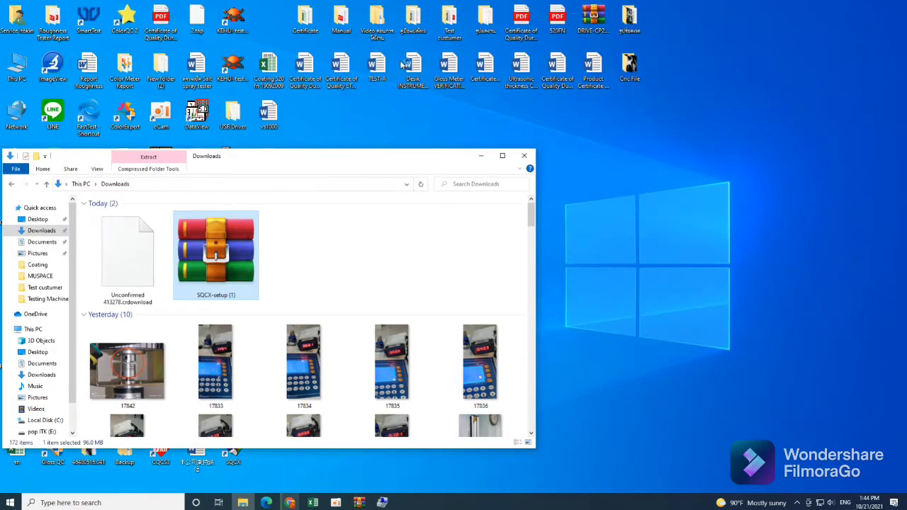
{"action": "left_click_drag", "start_coordinate": [416, 160], "coordinate": [436, 86]}
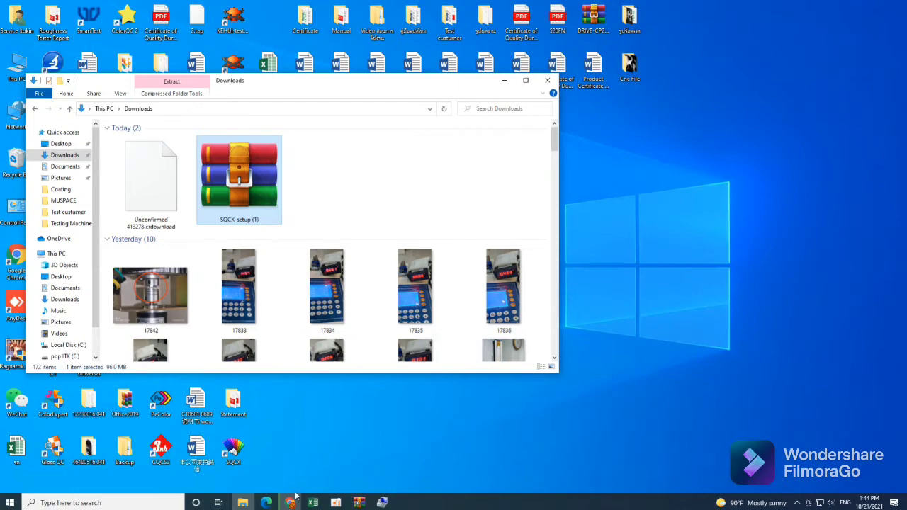
{"action": "left_click", "coordinate": [508, 82]}
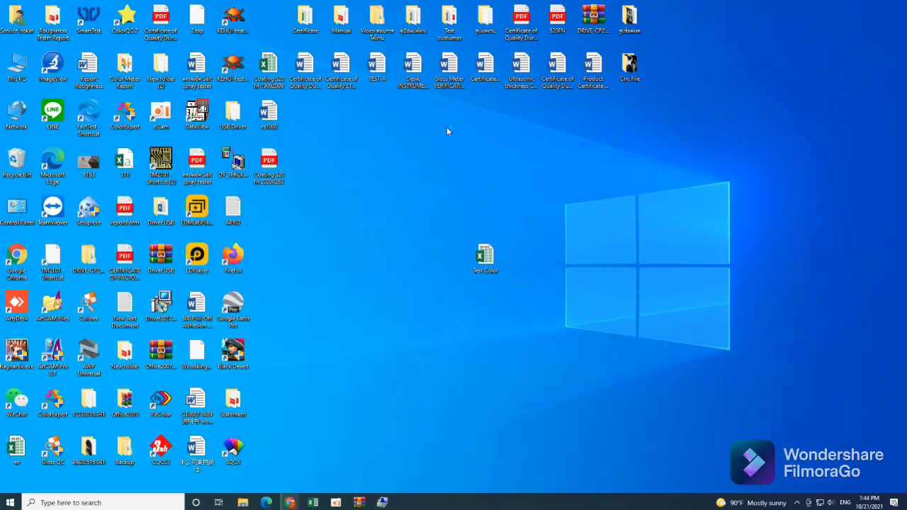
- Choose English as the setup language and continue to the SQCX setup wizard
{"action": "left_click", "coordinate": [432, 255]}
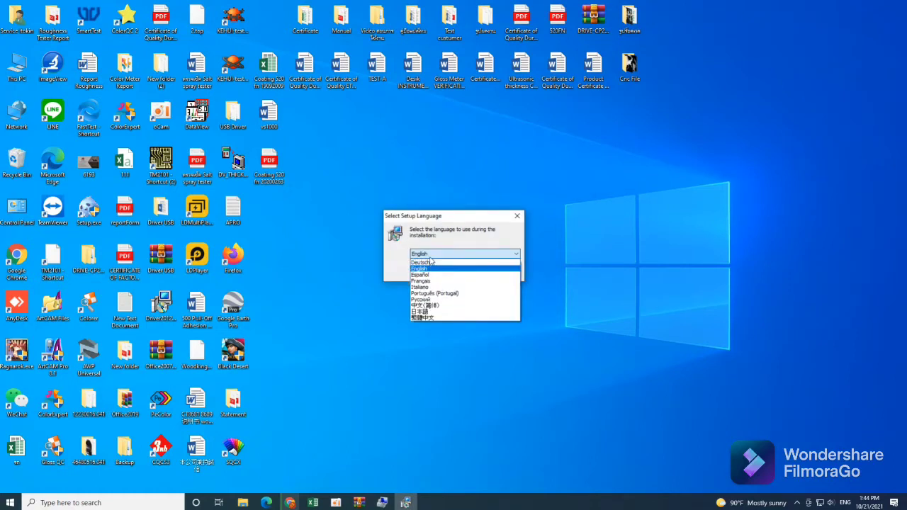
{"action": "left_click", "coordinate": [433, 262]}
{"action": "left_click", "coordinate": [472, 273]}
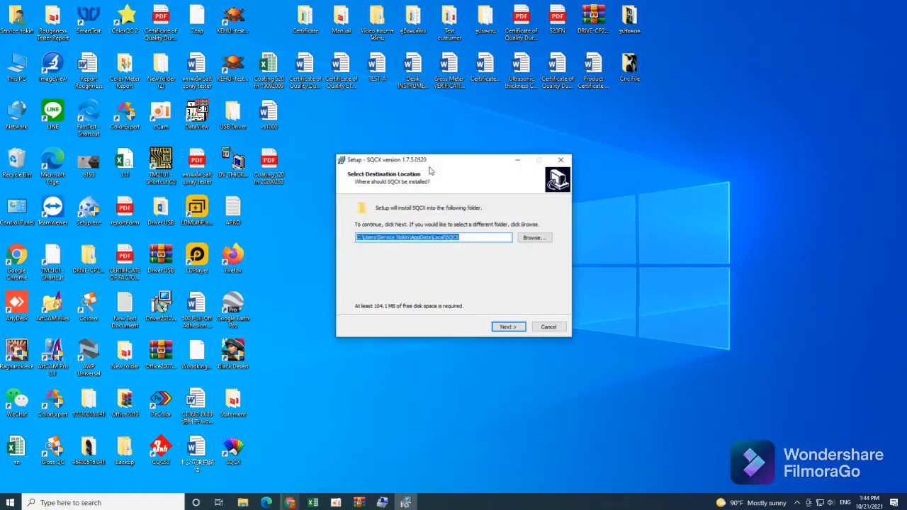
- Install SQCX into the existing default folder with a desktop shortcut
{"action": "left_click", "coordinate": [466, 238]}
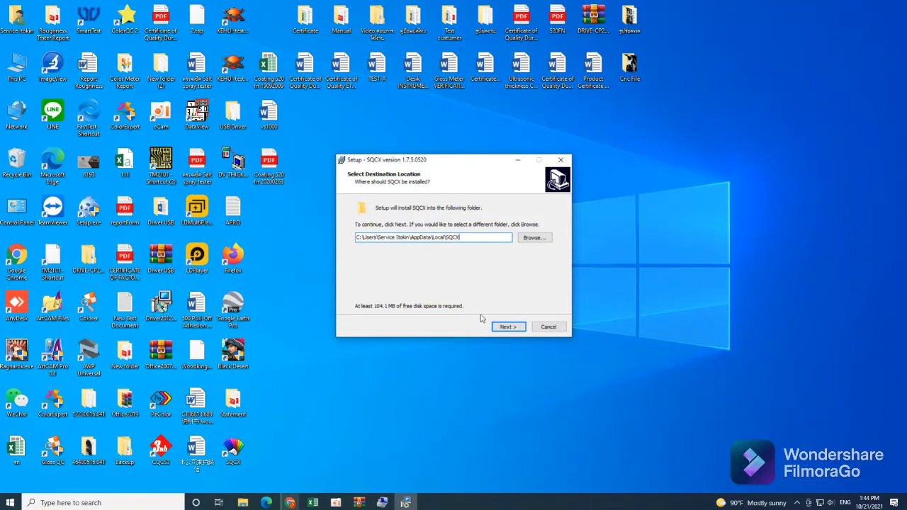
{"action": "left_click", "coordinate": [507, 328]}
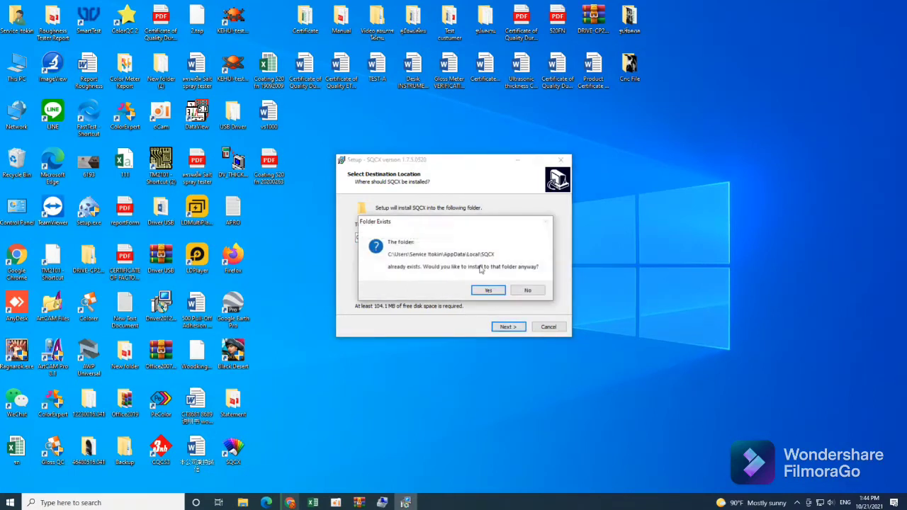
{"action": "left_click", "coordinate": [480, 292]}
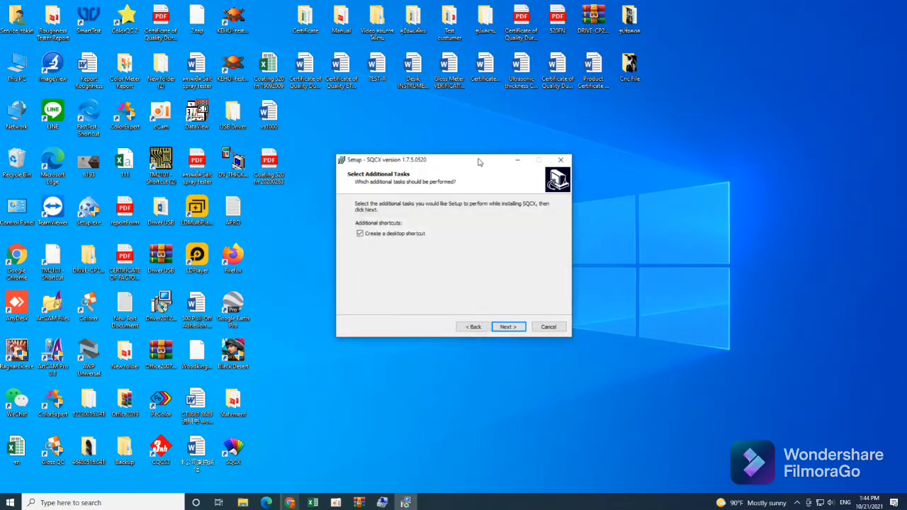
{"action": "left_click", "coordinate": [502, 327]}
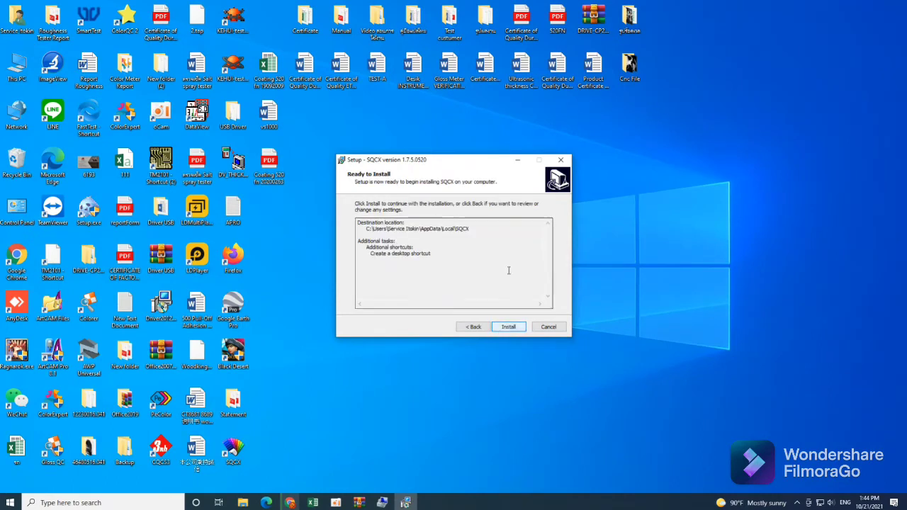
{"action": "left_click", "coordinate": [506, 327]}
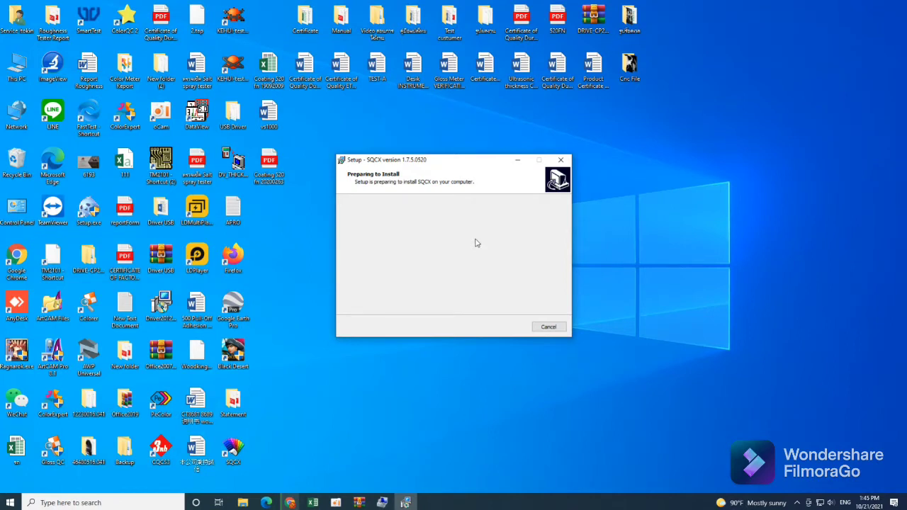
- Install the device drivers with the Device Driver Installation Wizard and finish it
{"action": "left_click_drag", "start_coordinate": [429, 163], "coordinate": [292, 202]}
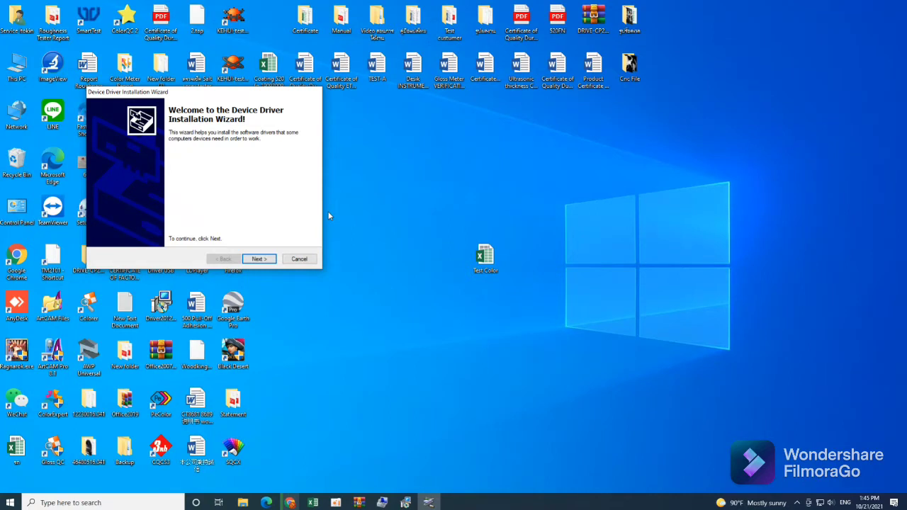
{"action": "left_click", "coordinate": [259, 259]}
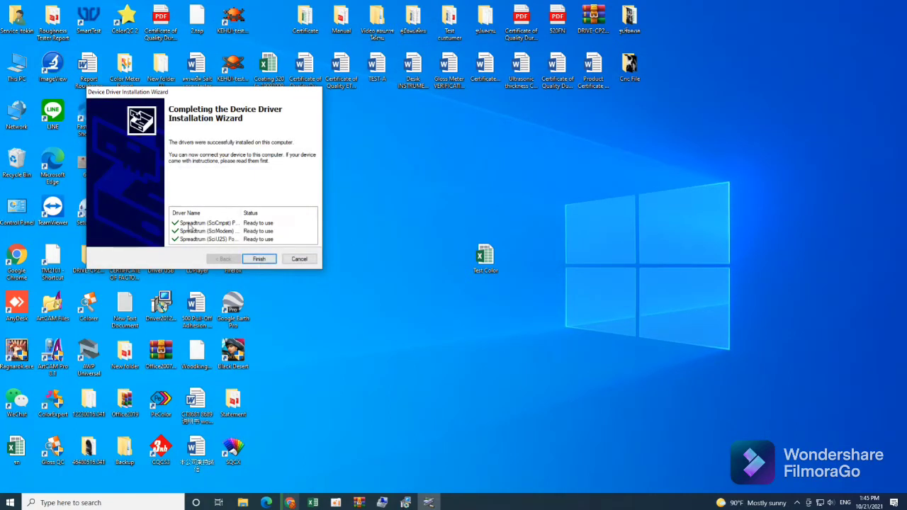
{"action": "left_click", "coordinate": [256, 258]}
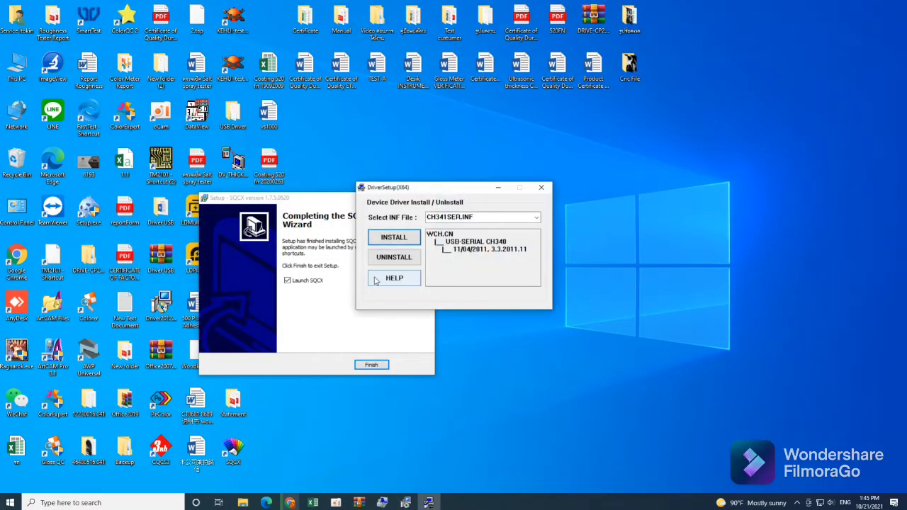
- Close the CH341SER driver setup, finish the SQCX setup with Launch SQCX selected, and maximize the program window
{"action": "left_click_drag", "start_coordinate": [375, 192], "coordinate": [427, 158]}
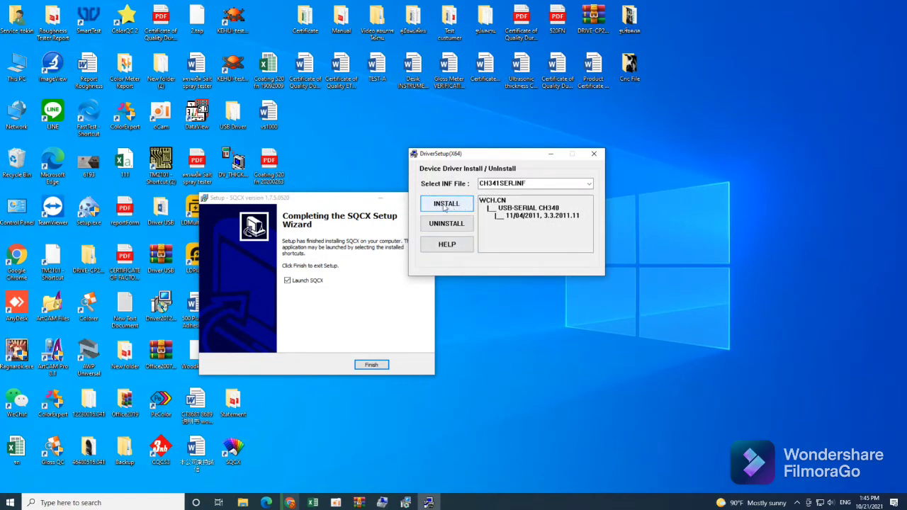
{"action": "left_click", "coordinate": [595, 154]}
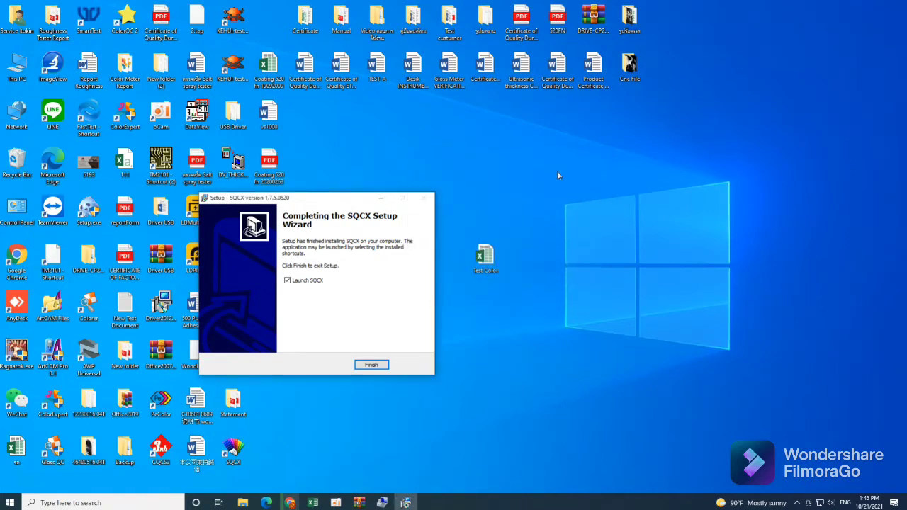
{"action": "left_click", "coordinate": [359, 364]}
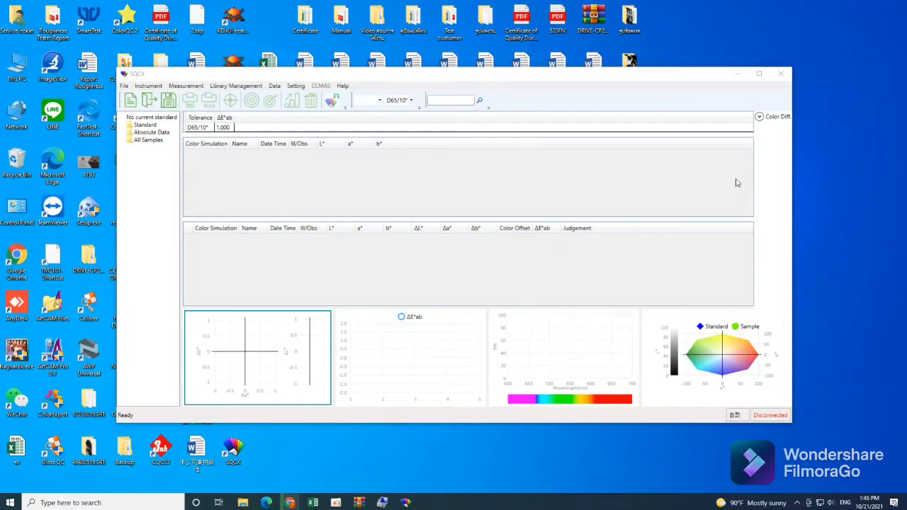
{"action": "left_click", "coordinate": [759, 73]}
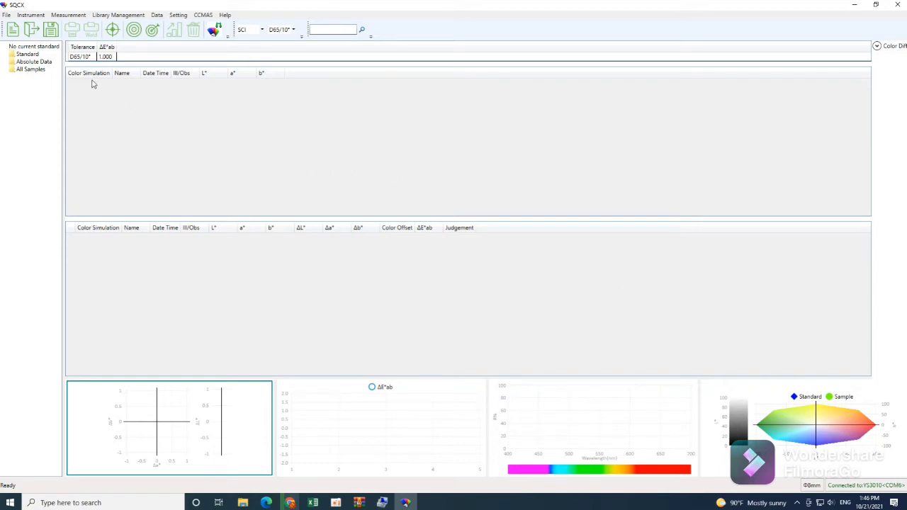
{"action": "left_click", "coordinate": [156, 20]}
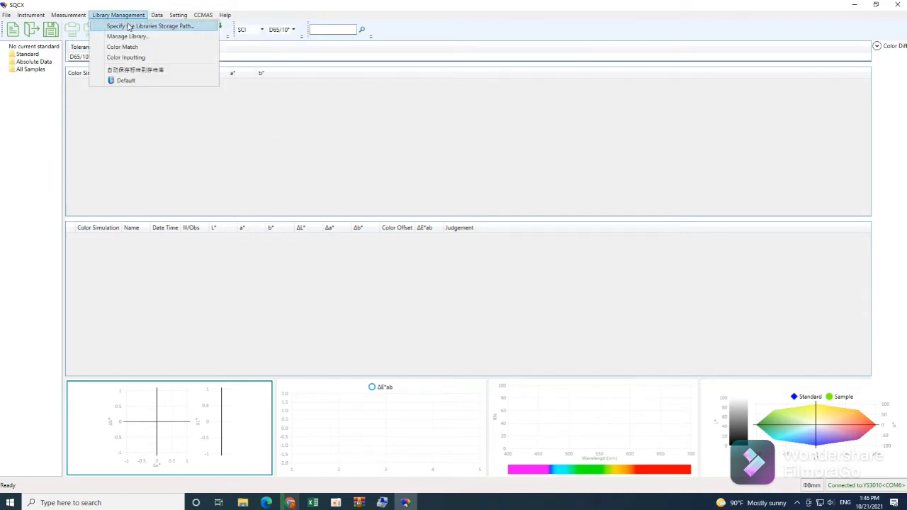
{"action": "left_click", "coordinate": [160, 17]}
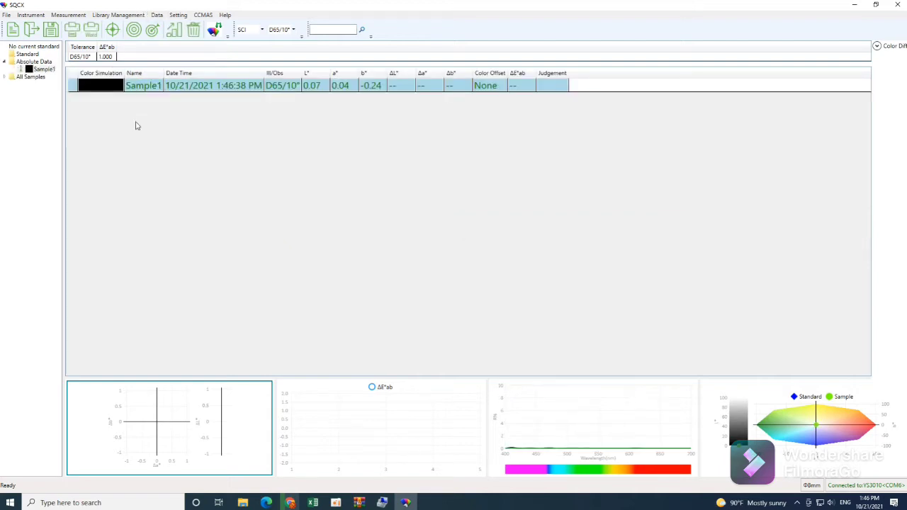
- Look through the Standard, Absolute Data and All Samples folders, expanding All Samples to view its measured samples
{"action": "left_click", "coordinate": [26, 56]}
{"action": "left_click", "coordinate": [28, 69]}
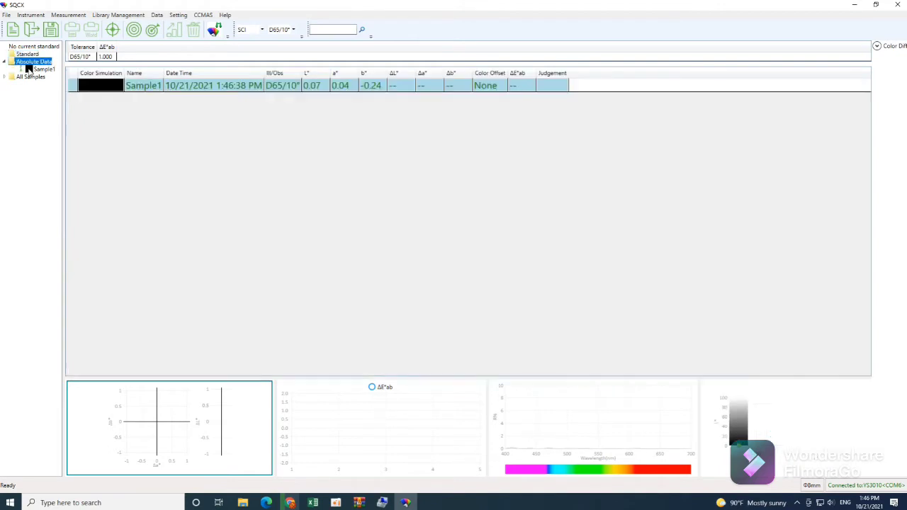
{"action": "left_click", "coordinate": [34, 77]}
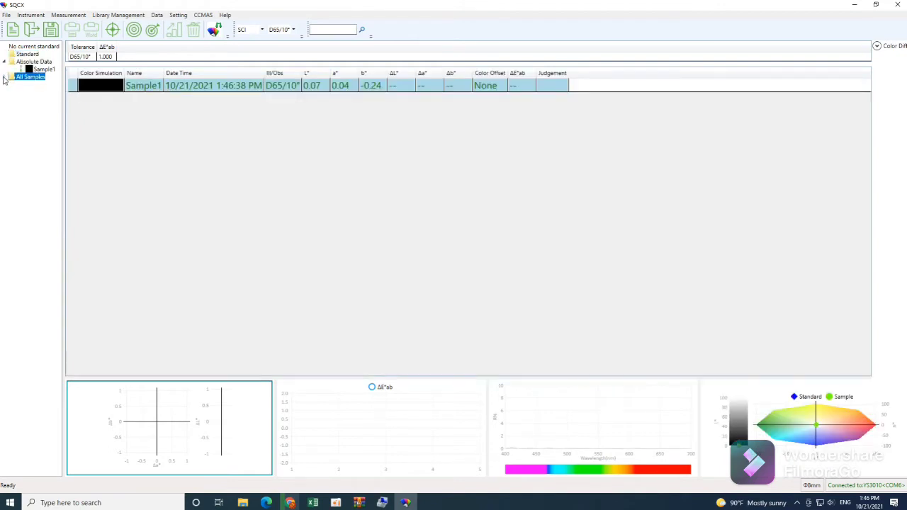
{"action": "left_click", "coordinate": [4, 77]}
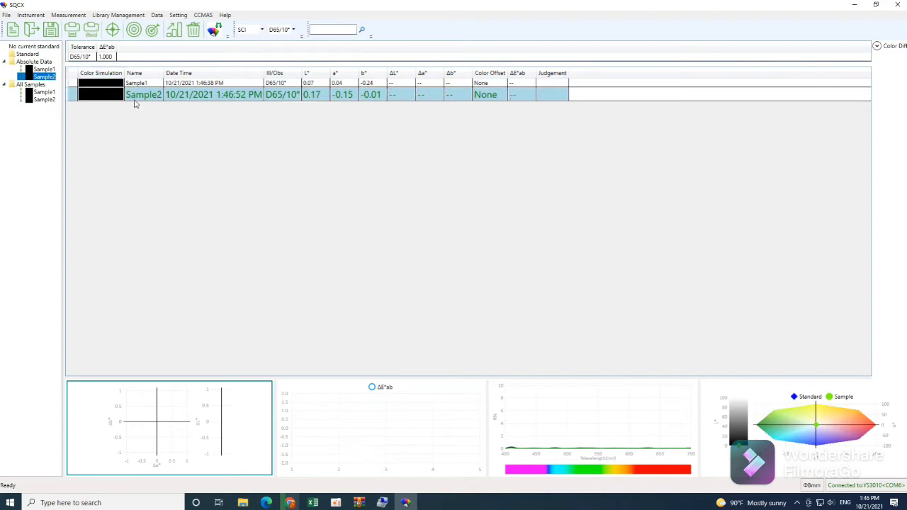
- Open the Standard Input form, view its Reflective measurement options, and close it without adding a standard
{"action": "left_click", "coordinate": [155, 15]}
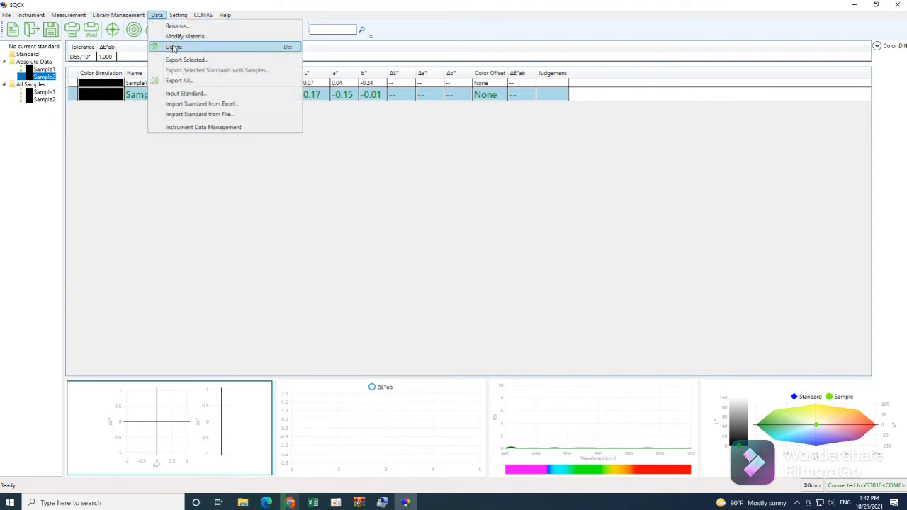
{"action": "left_click", "coordinate": [194, 98]}
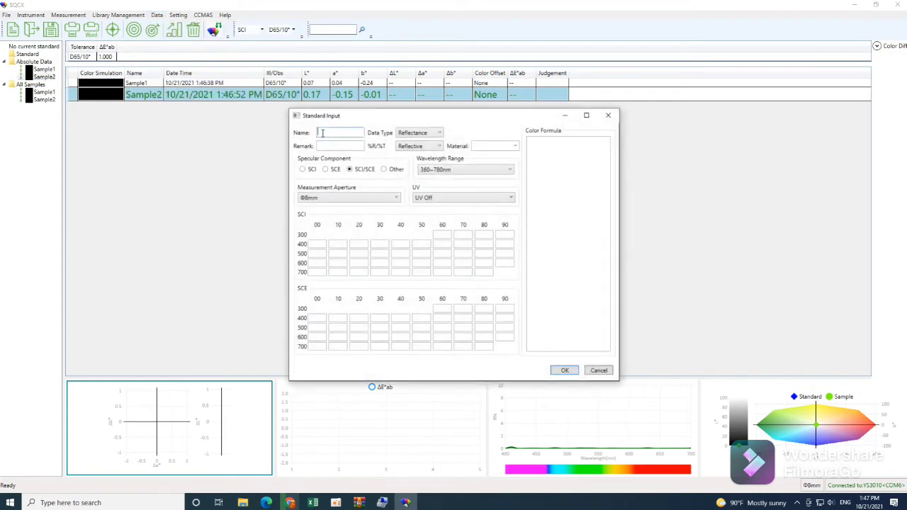
{"action": "left_click", "coordinate": [436, 146]}
{"action": "left_click", "coordinate": [436, 150]}
{"action": "left_click", "coordinate": [608, 114]}
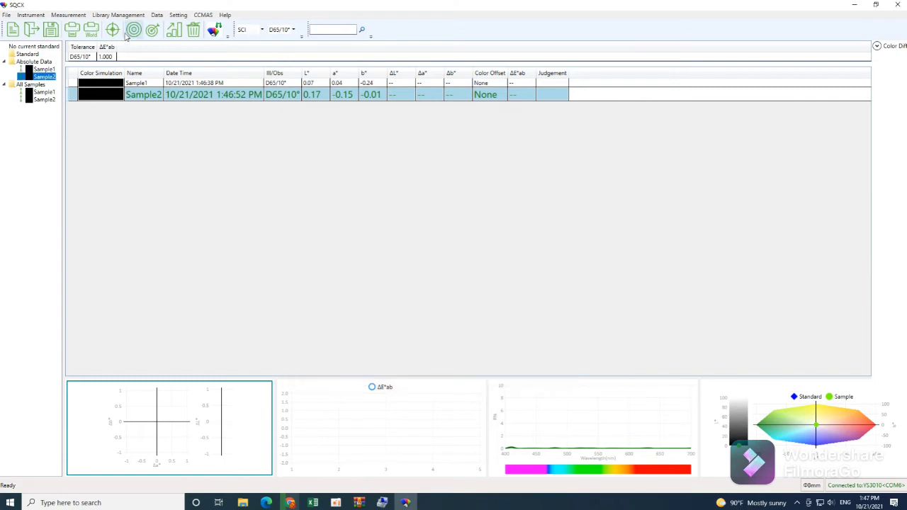
- Open Instrument Data Management and mark standards 0001 through 0005 stored in the instrument
{"action": "left_click", "coordinate": [154, 16]}
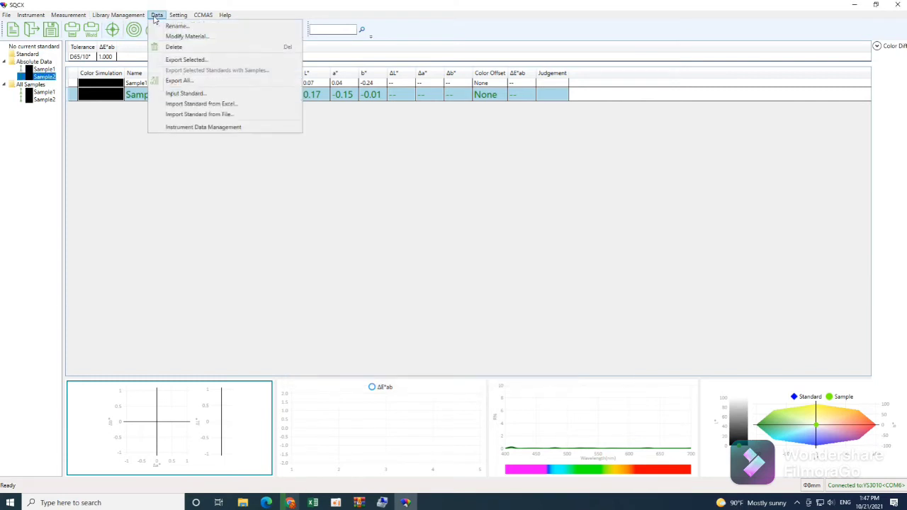
{"action": "left_click", "coordinate": [191, 128]}
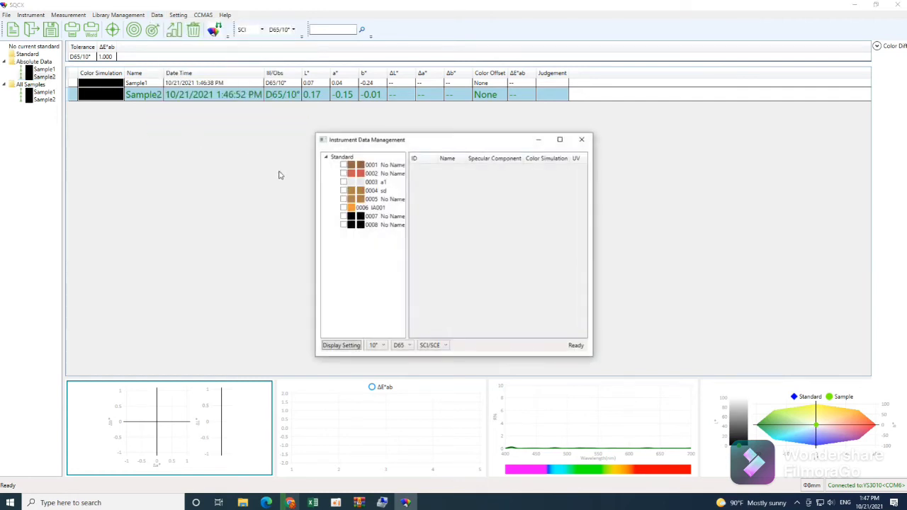
{"action": "left_click", "coordinate": [384, 166]}
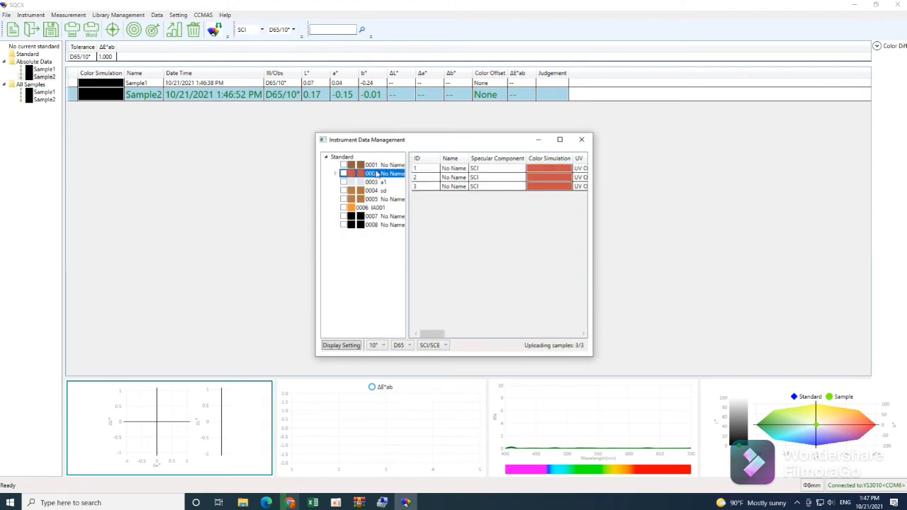
{"action": "left_click", "coordinate": [344, 164]}
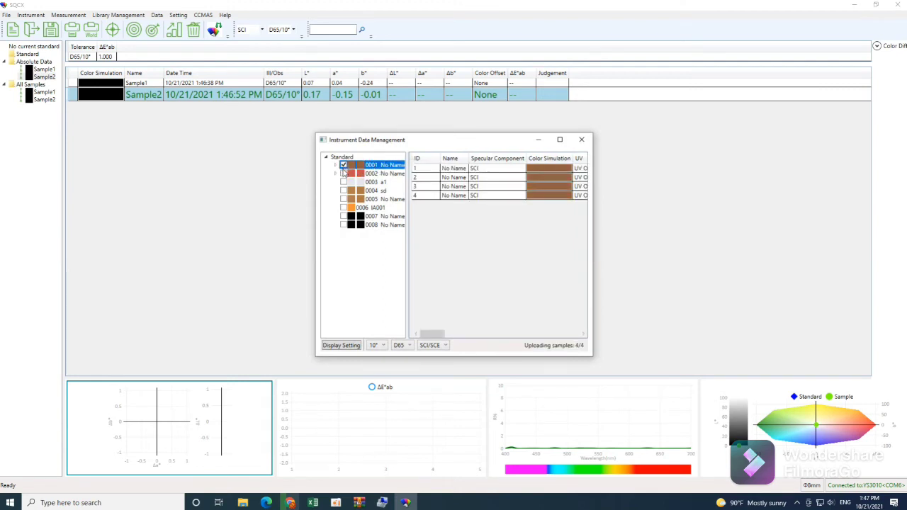
{"action": "left_click", "coordinate": [349, 174]}
{"action": "left_click", "coordinate": [343, 182]}
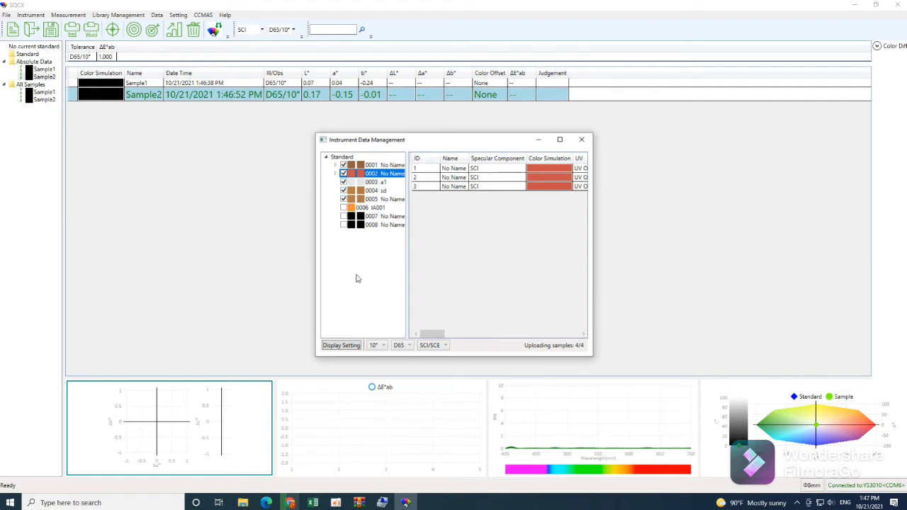
- Export all standards with samples using the default OldName naming rules, saving as Excel workbook 111 in Documents
{"action": "right_click", "coordinate": [376, 174]}
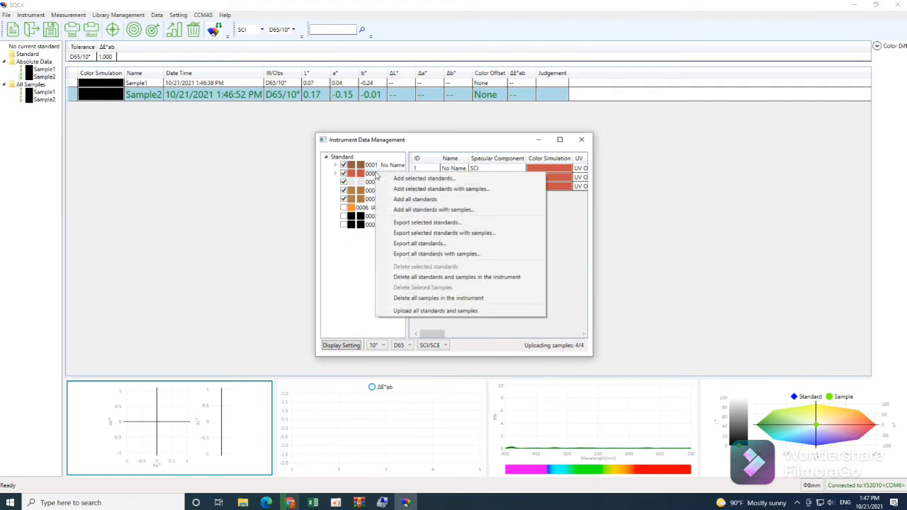
{"action": "left_click", "coordinate": [416, 254]}
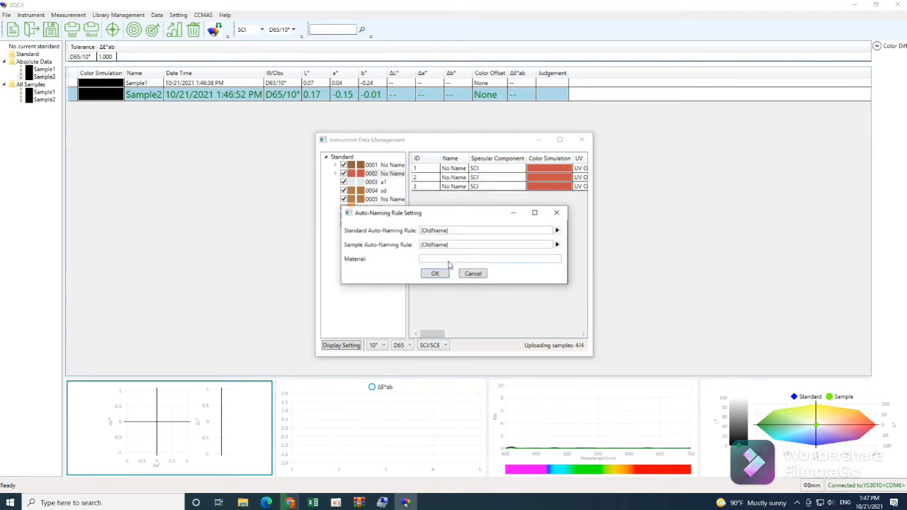
{"action": "left_click", "coordinate": [434, 274]}
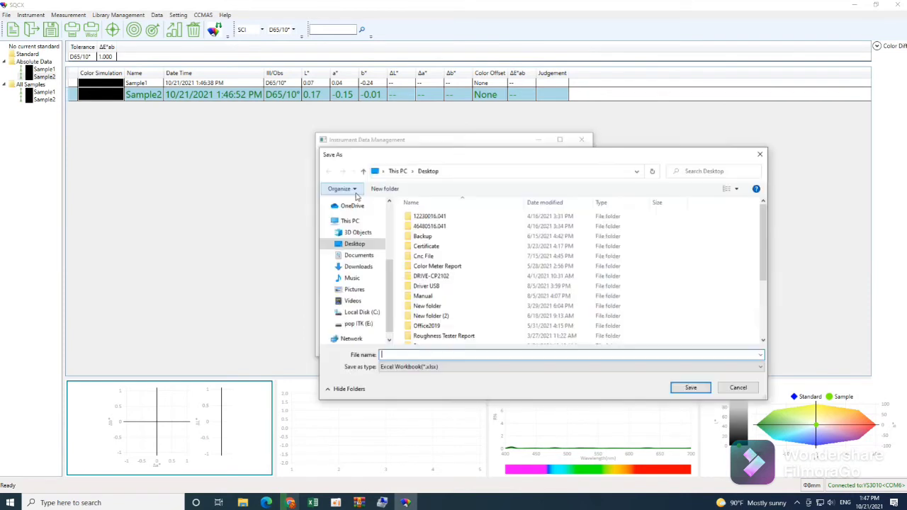
{"action": "scroll", "coordinate": [348, 205], "scroll_direction": "up", "scroll_amount": 3}
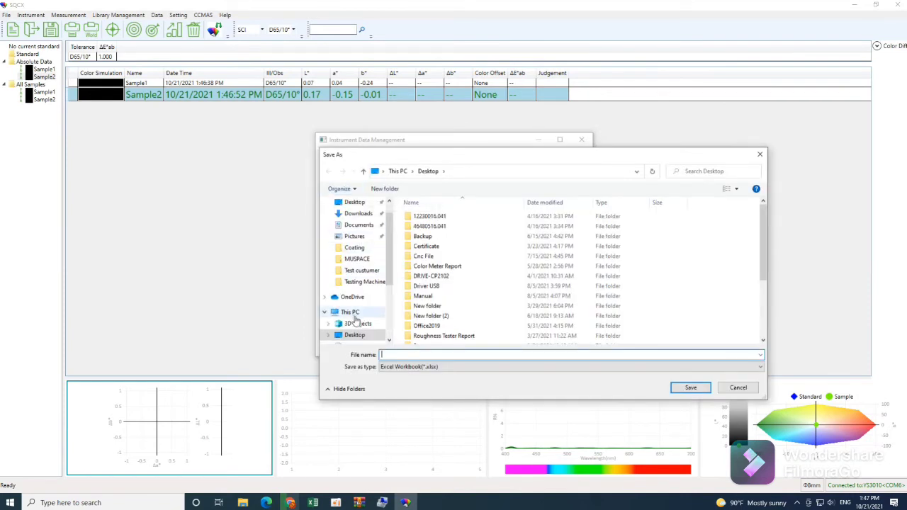
{"action": "left_click", "coordinate": [358, 225]}
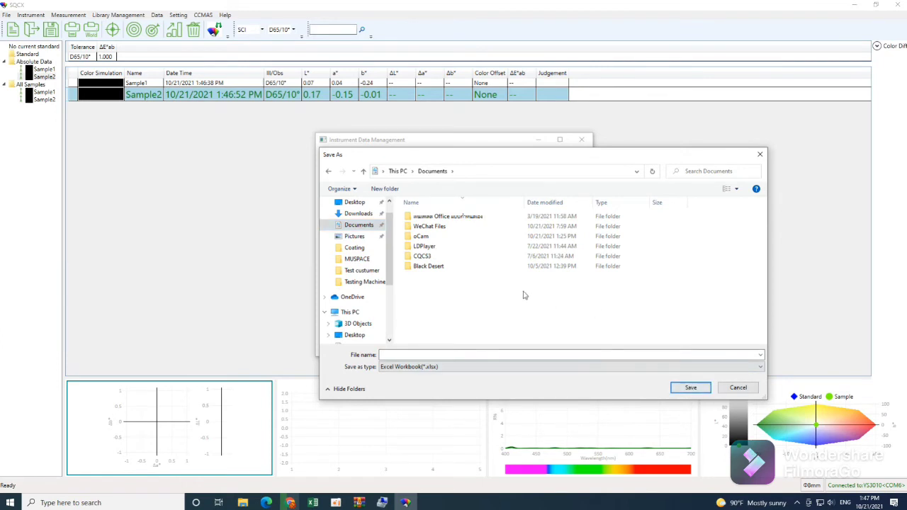
{"action": "left_click", "coordinate": [408, 354]}
{"action": "type", "text": "111"}
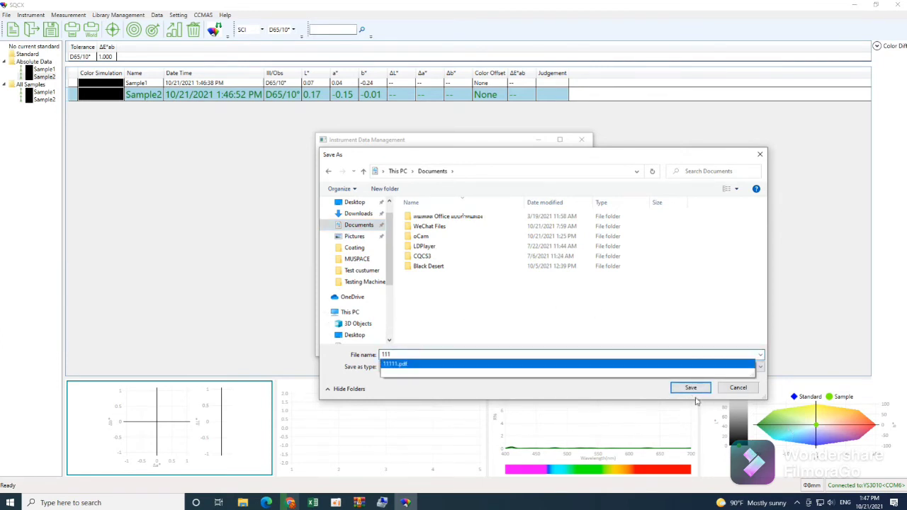
{"action": "left_click", "coordinate": [691, 387]}
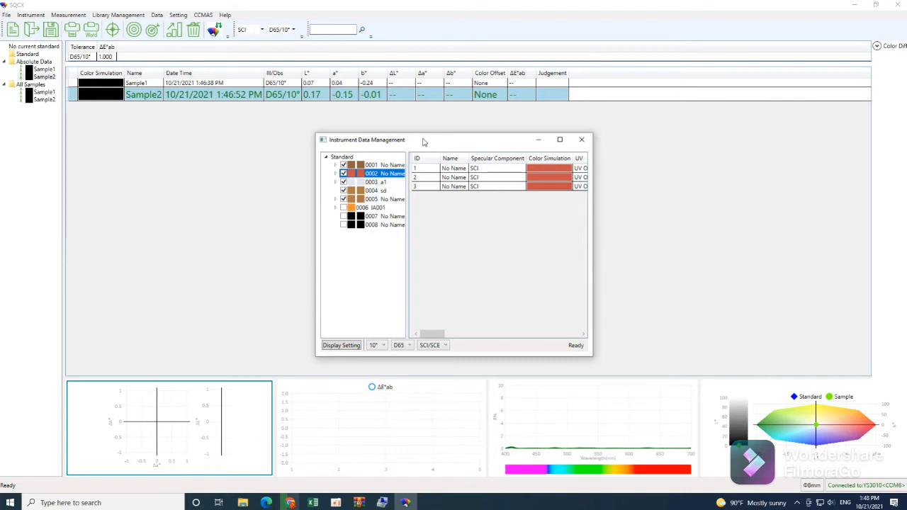
{"action": "left_click_drag", "start_coordinate": [424, 142], "coordinate": [308, 137]}
{"action": "right_click", "coordinate": [323, 209]}
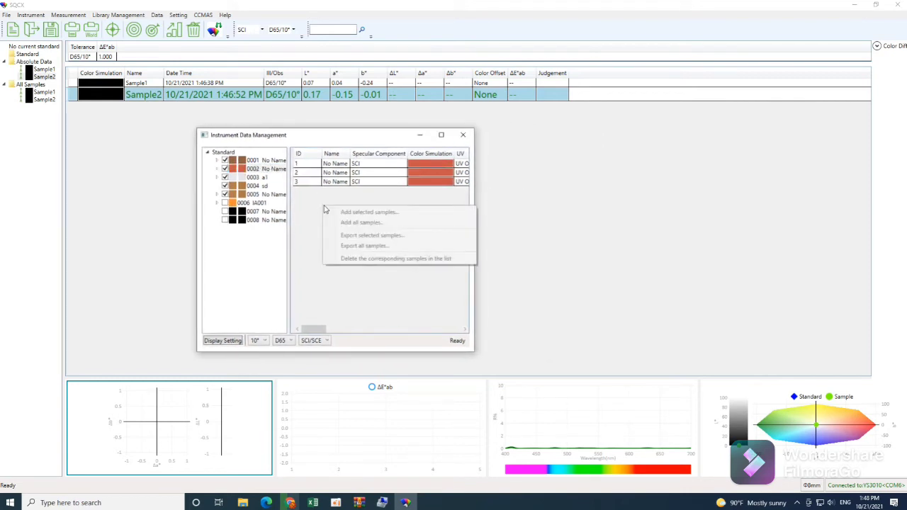
{"action": "left_click", "coordinate": [263, 249]}
{"action": "right_click", "coordinate": [263, 247]}
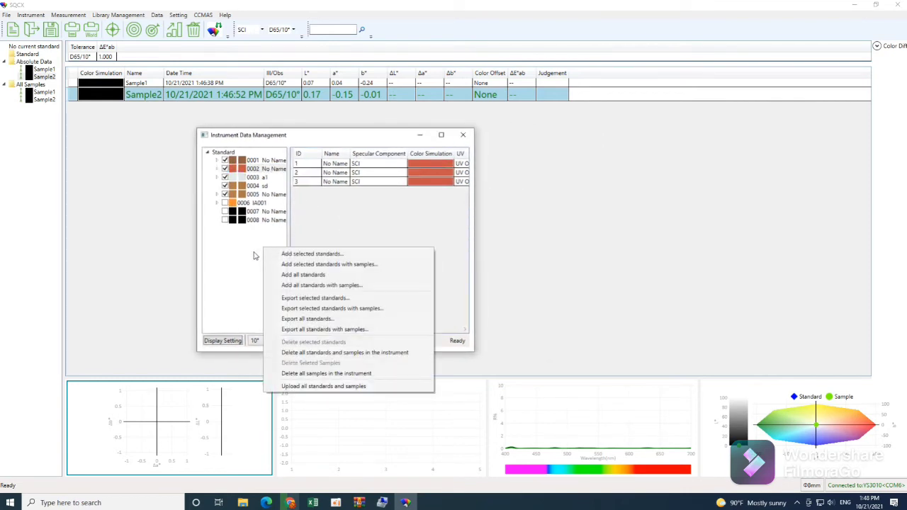
{"action": "left_click", "coordinate": [255, 252]}
- Open the Display Setting of Instrument Data Management and clear every item from the Displayed Items list
{"action": "left_click", "coordinate": [224, 340]}
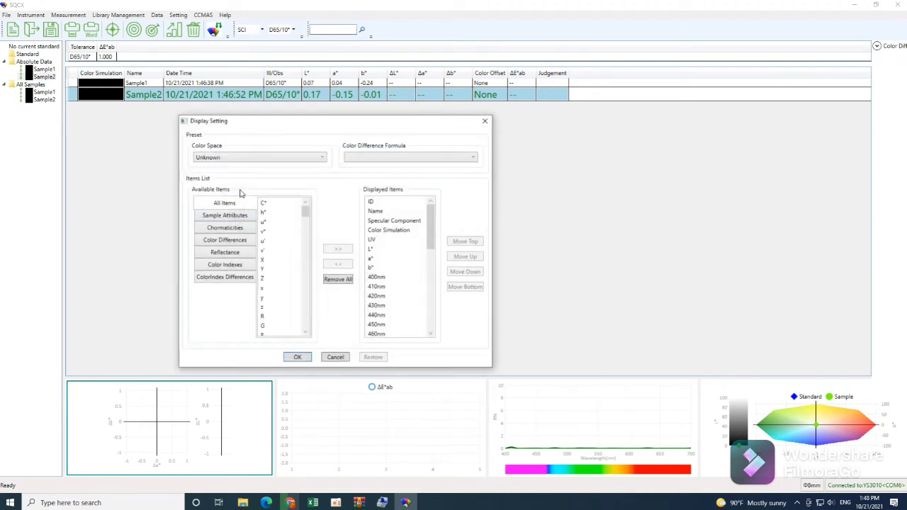
{"action": "left_click_drag", "start_coordinate": [233, 122], "coordinate": [357, 104]}
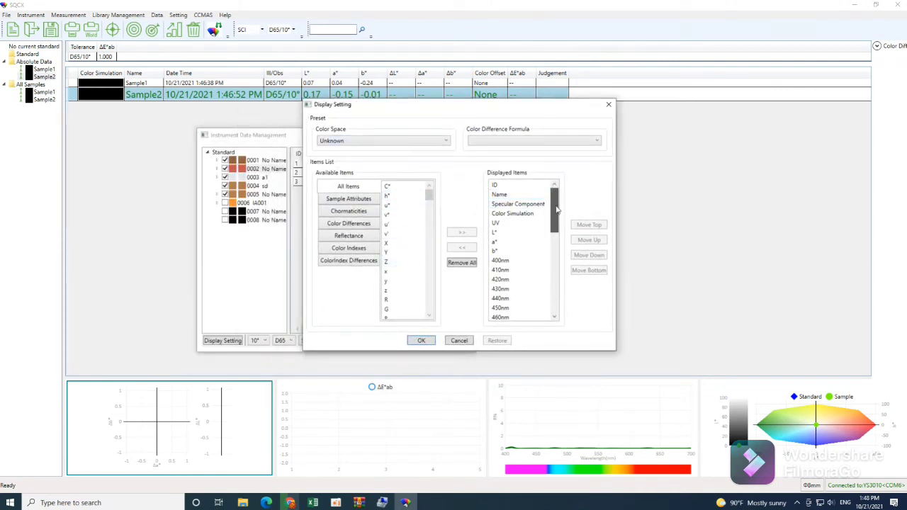
{"action": "mouse_move", "coordinate": [556, 209]}
{"action": "left_mouse_down"}
{"action": "mouse_move", "coordinate": [556, 278]}
{"action": "mouse_move", "coordinate": [545, 262]}
{"action": "mouse_move", "coordinate": [549, 205]}
{"action": "left_mouse_up"}
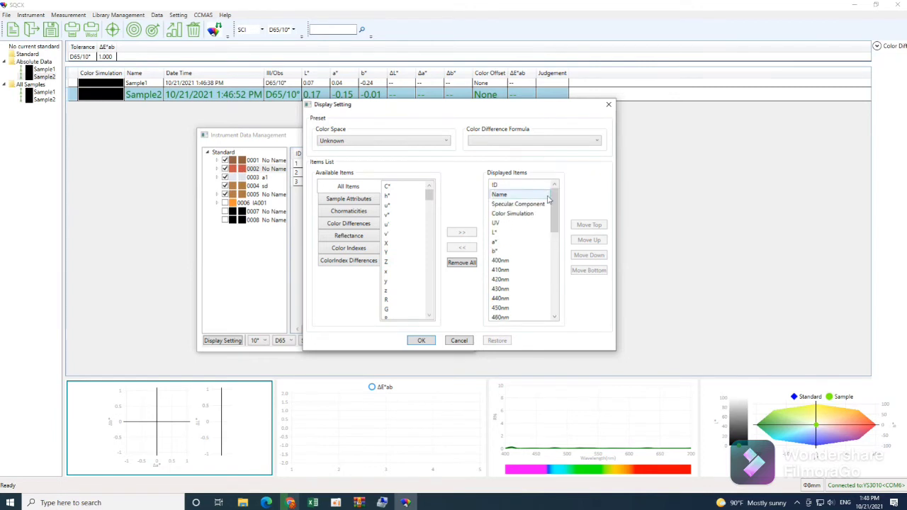
{"action": "left_click", "coordinate": [521, 194]}
{"action": "key", "text": "ctrl+a"}
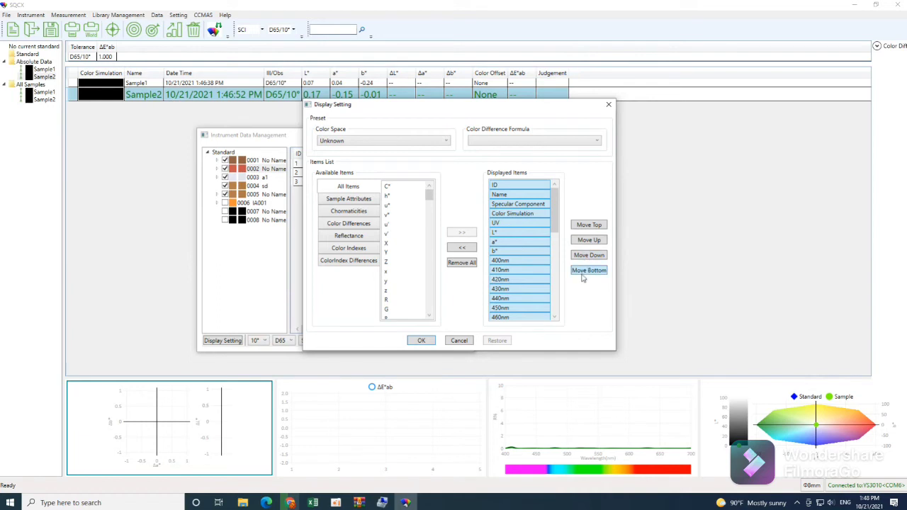
{"action": "left_click", "coordinate": [461, 263]}
- Add L*, a*, b*, C* and h* to the Displayed Items list in that order
{"action": "scroll", "coordinate": [427, 207], "scroll_direction": "down", "scroll_amount": 3}
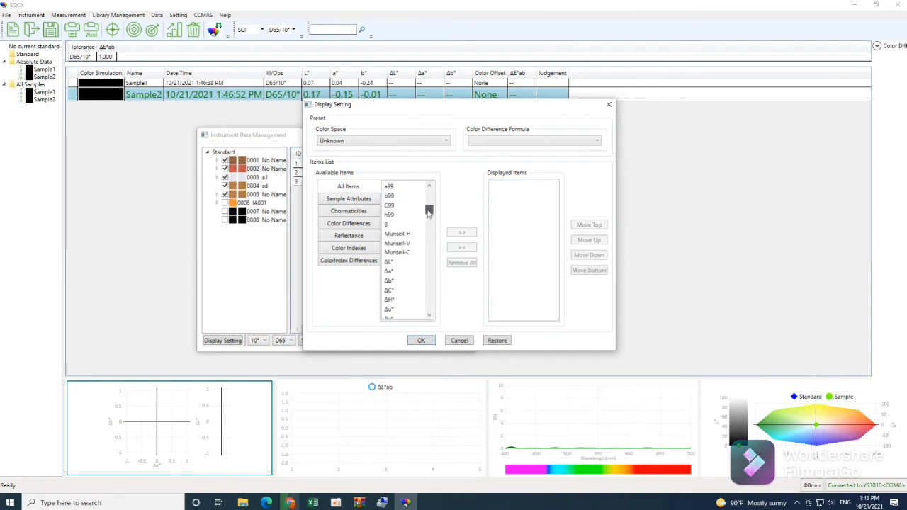
{"action": "scroll", "coordinate": [427, 207], "scroll_direction": "up", "scroll_amount": 3}
{"action": "left_click", "coordinate": [401, 188]}
{"action": "left_click", "coordinate": [461, 233]}
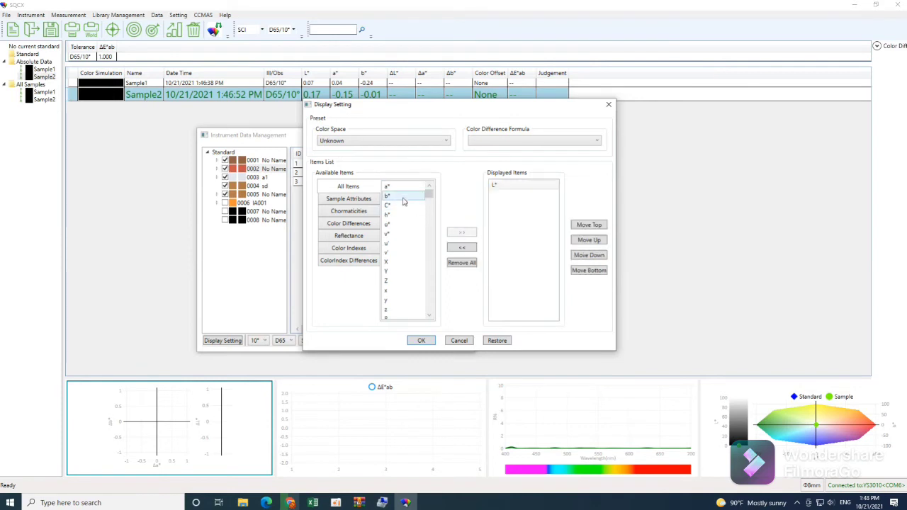
{"action": "left_click", "coordinate": [400, 187]}
{"action": "left_click", "coordinate": [453, 235]}
{"action": "left_click", "coordinate": [391, 187]}
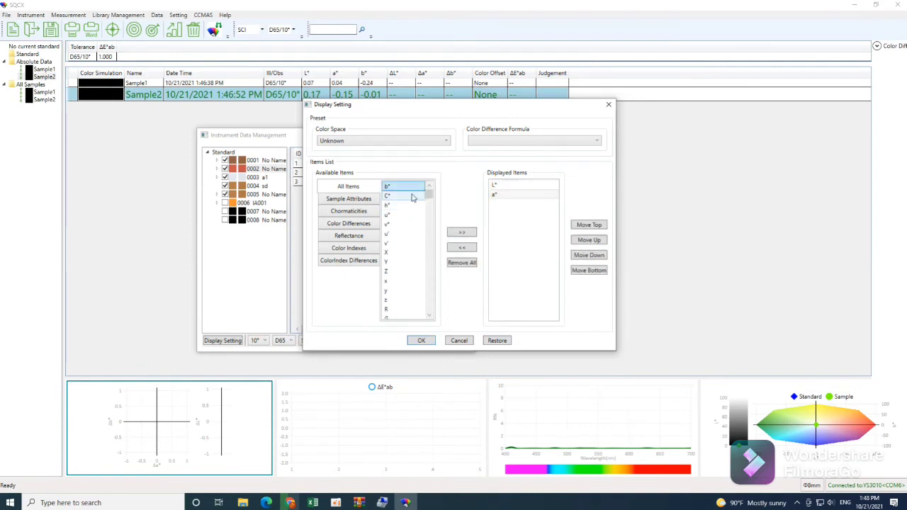
{"action": "left_click", "coordinate": [461, 233]}
{"action": "left_click", "coordinate": [402, 187]}
{"action": "left_click", "coordinate": [449, 233]}
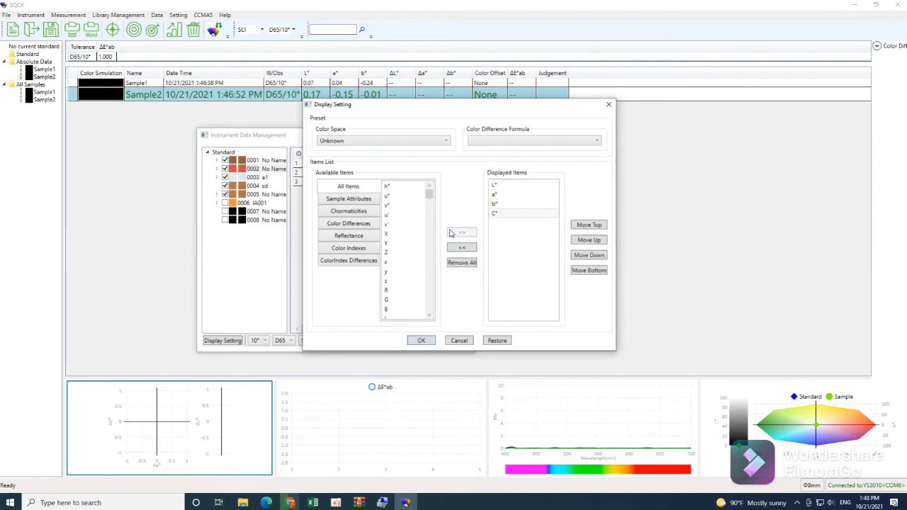
{"action": "left_click", "coordinate": [401, 188]}
{"action": "left_click", "coordinate": [459, 235]}
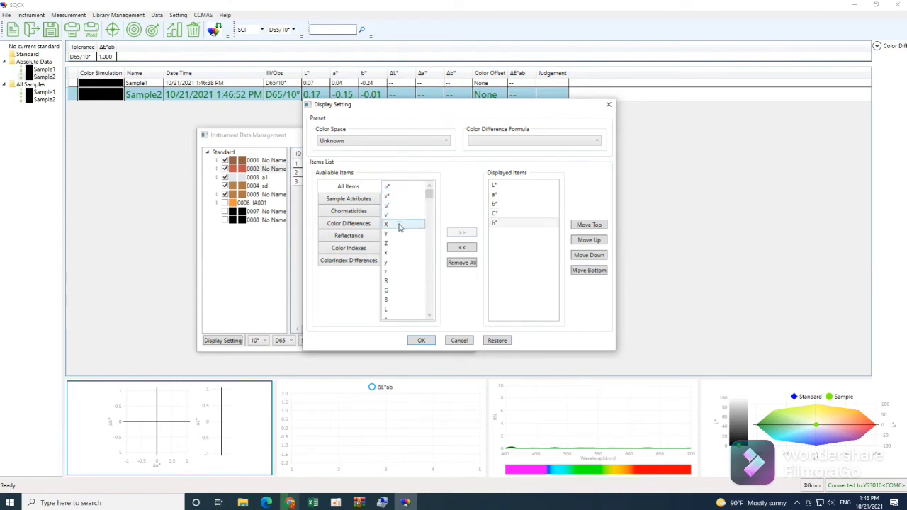
- Add the R, G and B values to the Displayed Items list below h*
{"action": "left_click", "coordinate": [397, 226]}
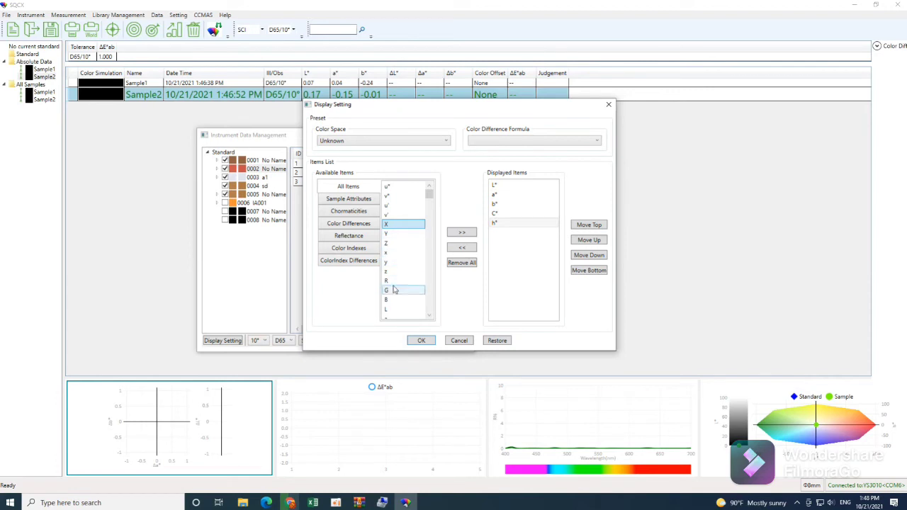
{"action": "left_click", "coordinate": [423, 280]}
{"action": "left_click", "coordinate": [461, 233]}
{"action": "left_click", "coordinate": [397, 282]}
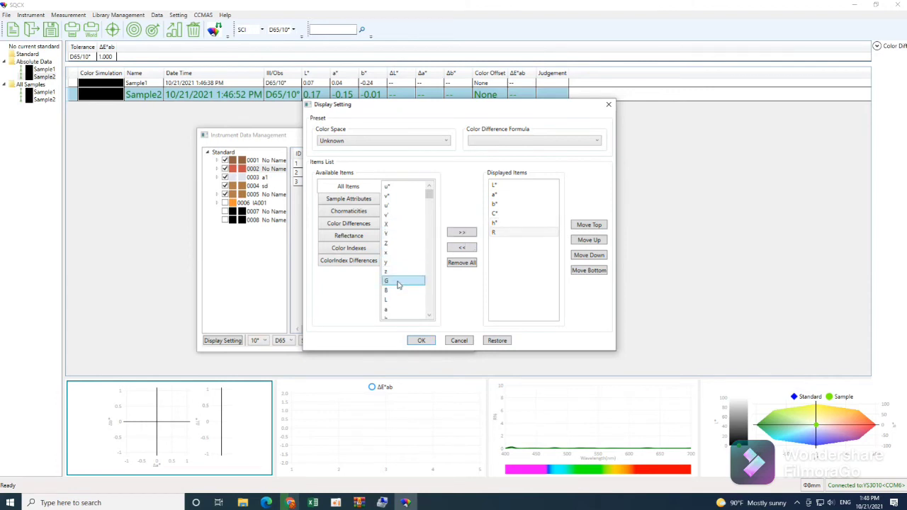
{"action": "left_click", "coordinate": [468, 235]}
{"action": "left_click", "coordinate": [397, 281]}
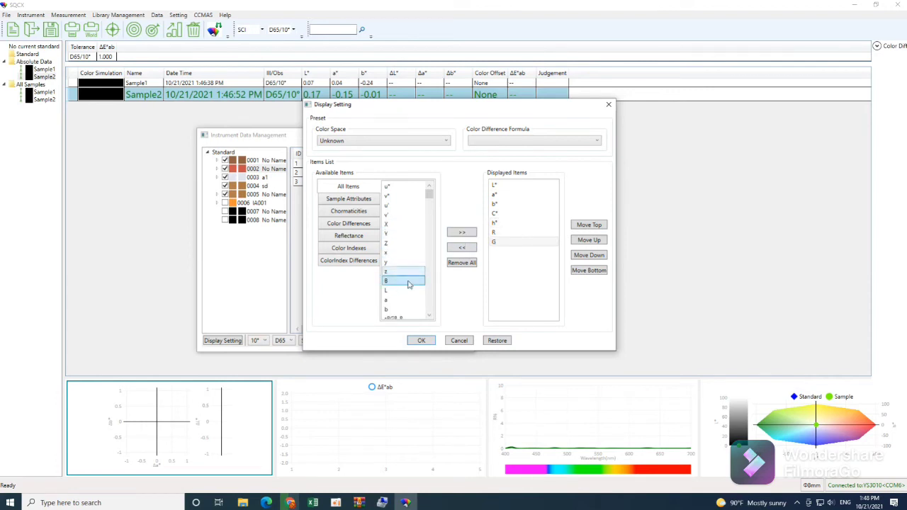
{"action": "left_click", "coordinate": [461, 235]}
{"action": "scroll", "coordinate": [404, 287], "scroll_direction": "down", "scroll_amount": 1}
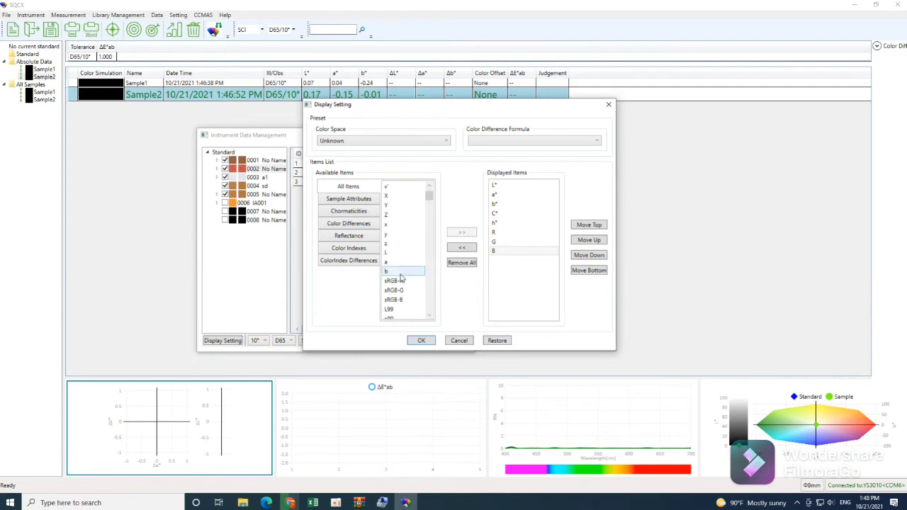
{"action": "left_click", "coordinate": [397, 255]}
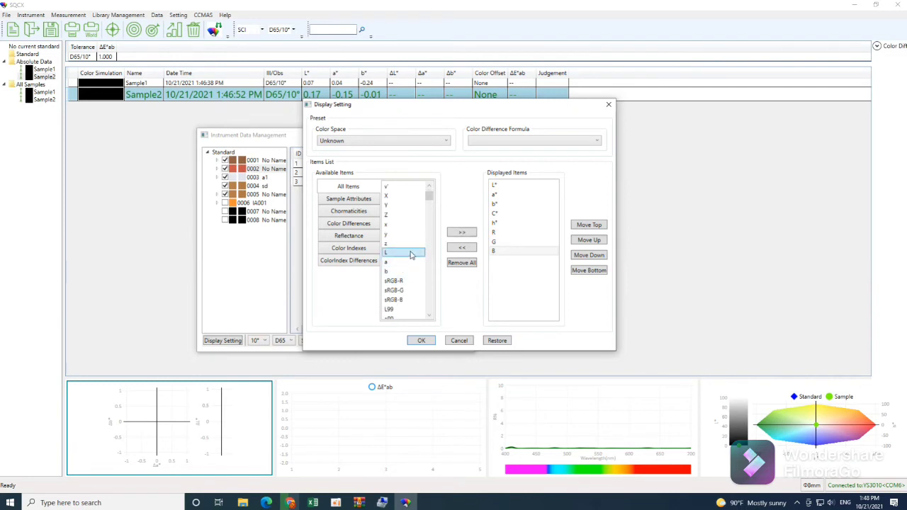
{"action": "left_click", "coordinate": [400, 262]}
{"action": "left_click", "coordinate": [395, 272]}
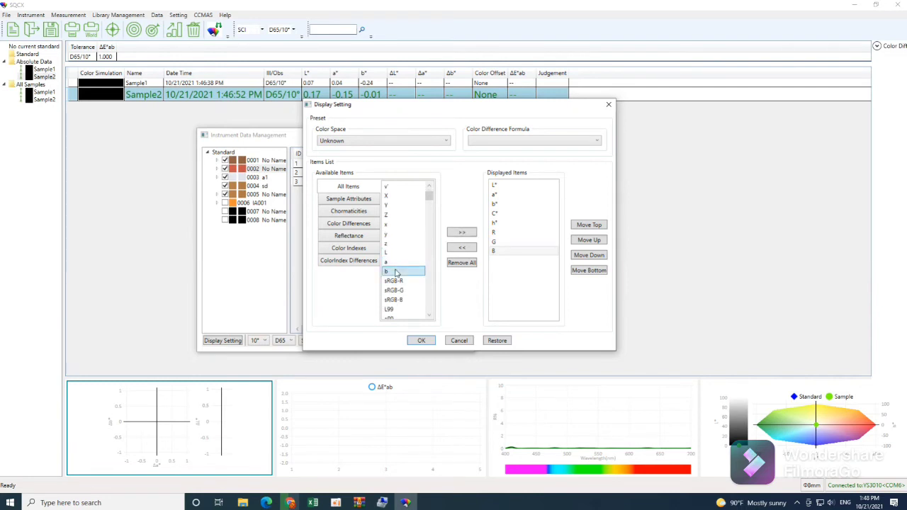
{"action": "left_click", "coordinate": [395, 255]}
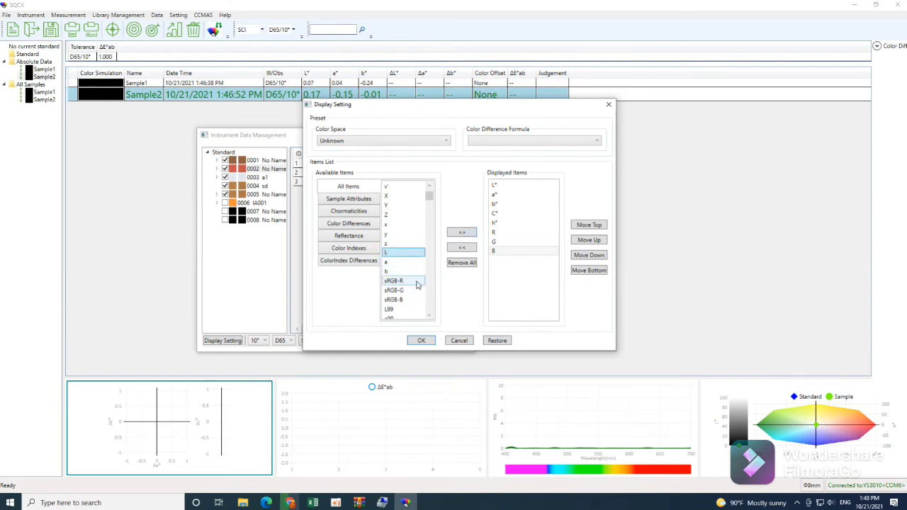
- Add ΔL*, Δa*, Δb*, ΔC* and ΔH* to the Displayed Items list below B, in that order
{"action": "scroll", "coordinate": [415, 283], "scroll_direction": "down", "scroll_amount": 6}
{"action": "scroll", "coordinate": [416, 283], "scroll_direction": "up", "scroll_amount": 2}
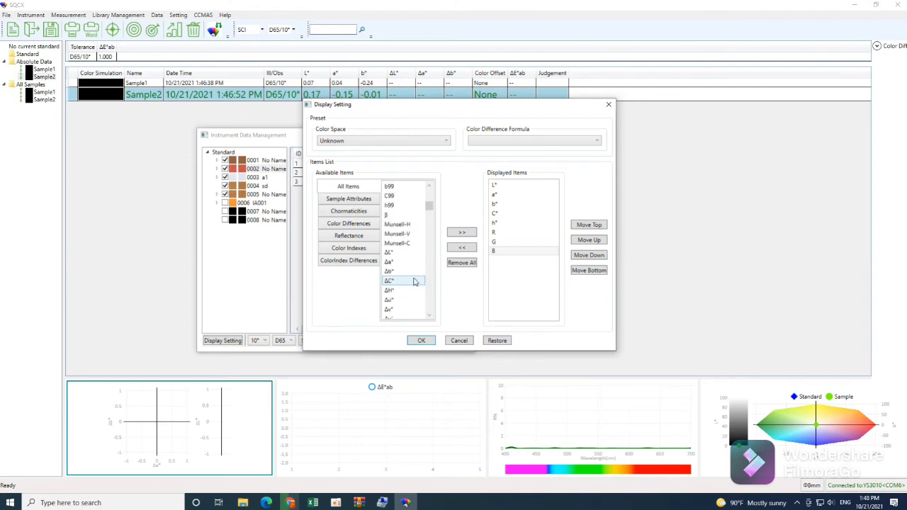
{"action": "left_click", "coordinate": [396, 252]}
{"action": "left_click", "coordinate": [461, 233]}
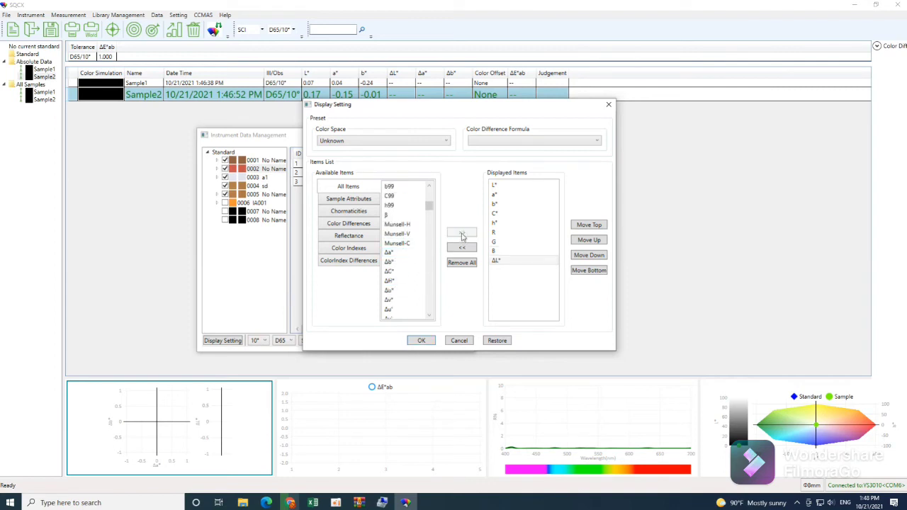
{"action": "left_click", "coordinate": [401, 253]}
{"action": "left_click", "coordinate": [461, 233]}
{"action": "left_click", "coordinate": [415, 251]}
{"action": "left_click", "coordinate": [461, 234]}
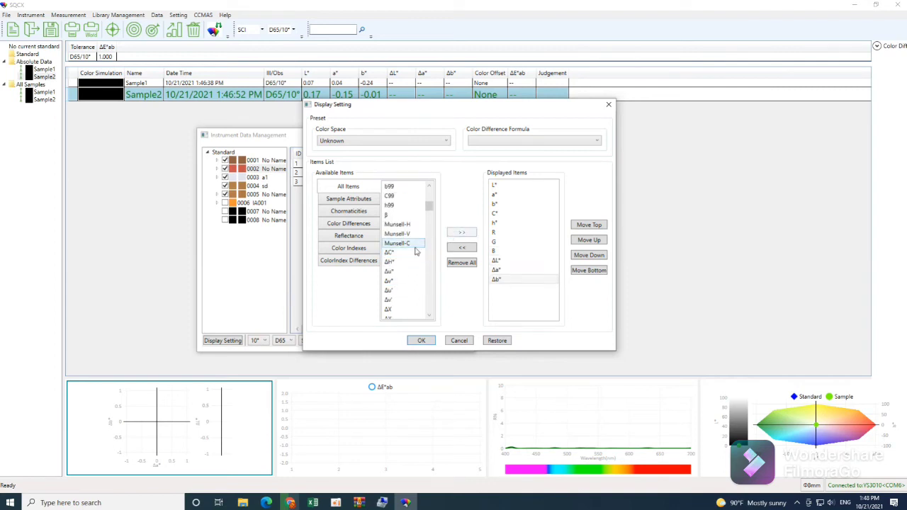
{"action": "left_click", "coordinate": [400, 252]}
{"action": "left_click", "coordinate": [461, 233]}
{"action": "left_click", "coordinate": [399, 253]}
{"action": "left_click", "coordinate": [461, 233]}
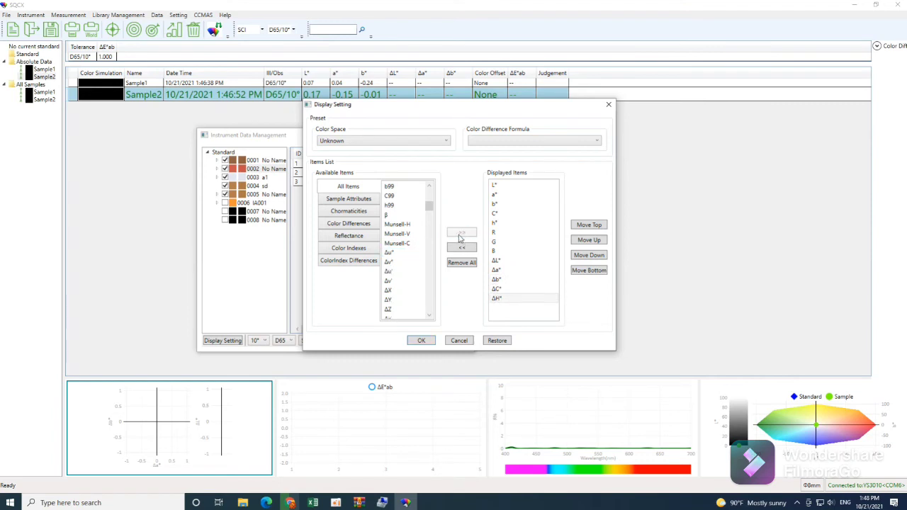
- Add the color difference ΔE*ab to the Displayed Items list below ΔH*
{"action": "scroll", "coordinate": [396, 291], "scroll_direction": "down", "scroll_amount": 4}
{"action": "scroll", "coordinate": [396, 296], "scroll_direction": "down", "scroll_amount": 3}
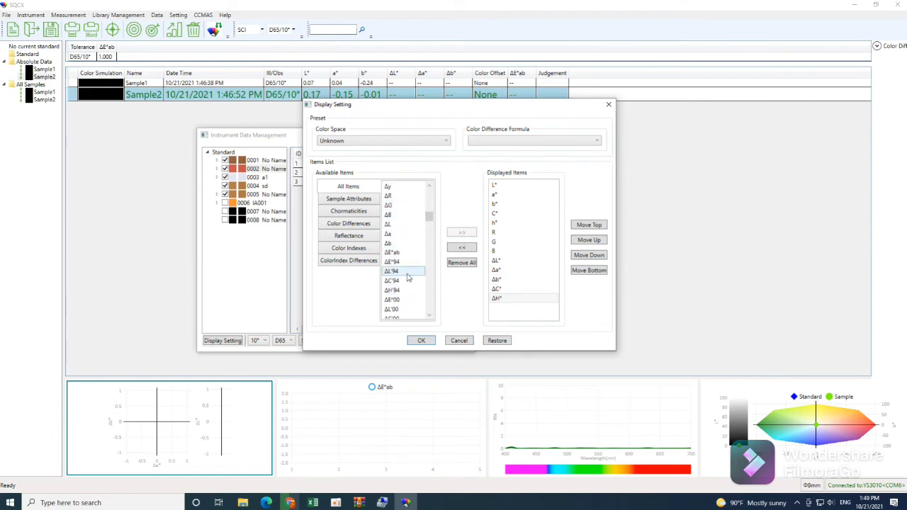
{"action": "left_click", "coordinate": [394, 252]}
{"action": "left_click", "coordinate": [457, 234]}
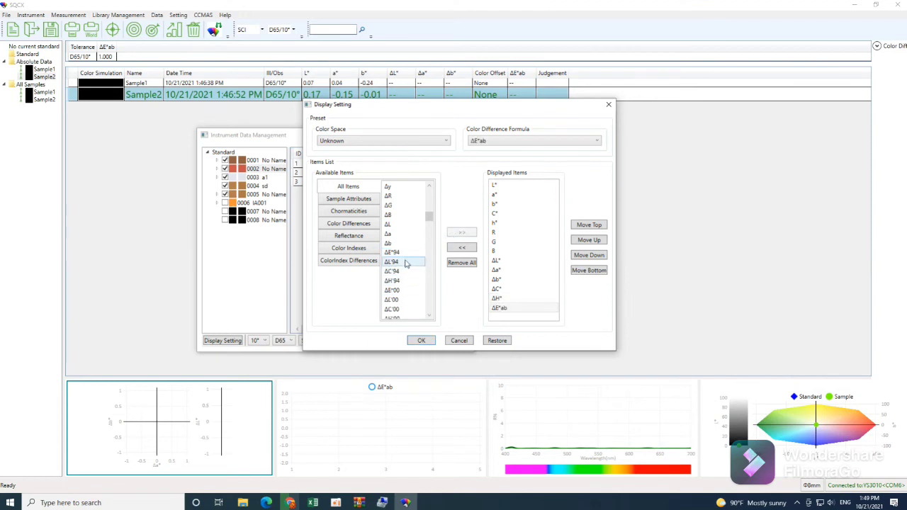
- Look through the remaining available items and add Date Time to the Displayed Items list
{"action": "scroll", "coordinate": [401, 226], "scroll_direction": "down", "scroll_amount": 3}
{"action": "scroll", "coordinate": [401, 241], "scroll_direction": "down", "scroll_amount": 5}
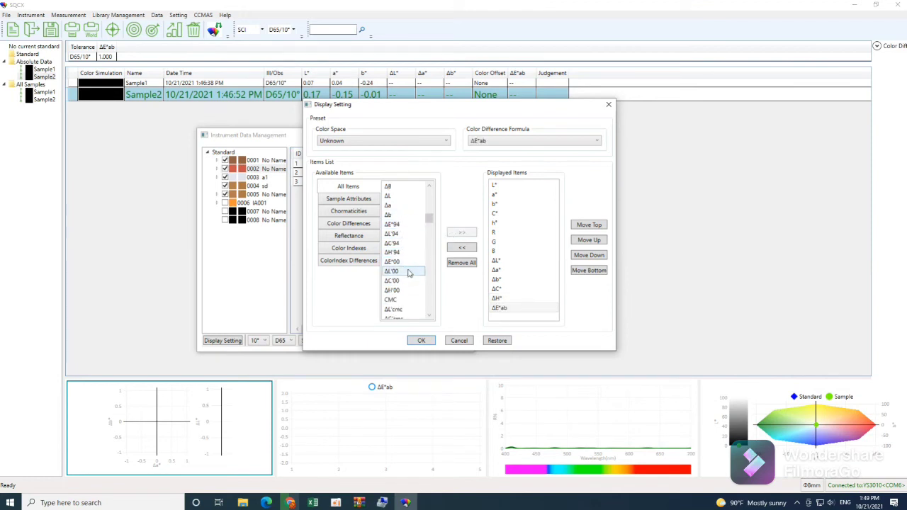
{"action": "scroll", "coordinate": [408, 276], "scroll_direction": "down", "scroll_amount": 3}
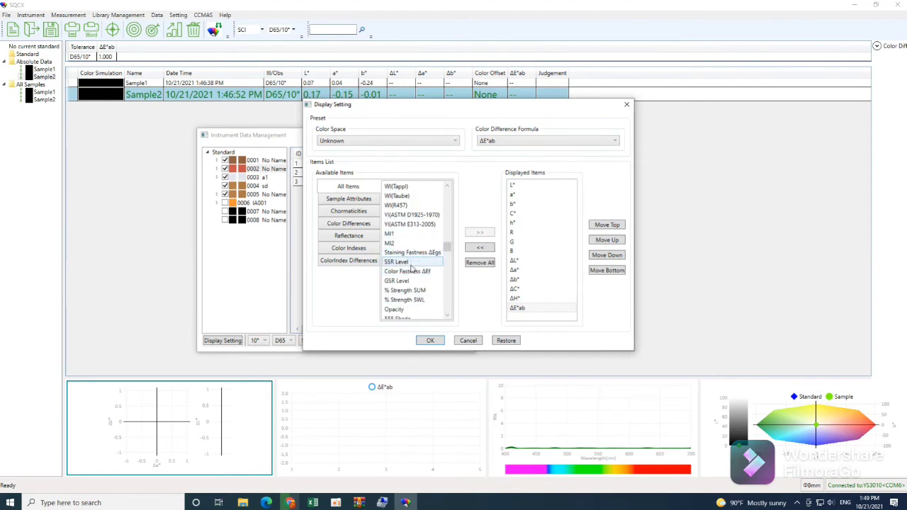
{"action": "scroll", "coordinate": [418, 290], "scroll_direction": "down", "scroll_amount": 2}
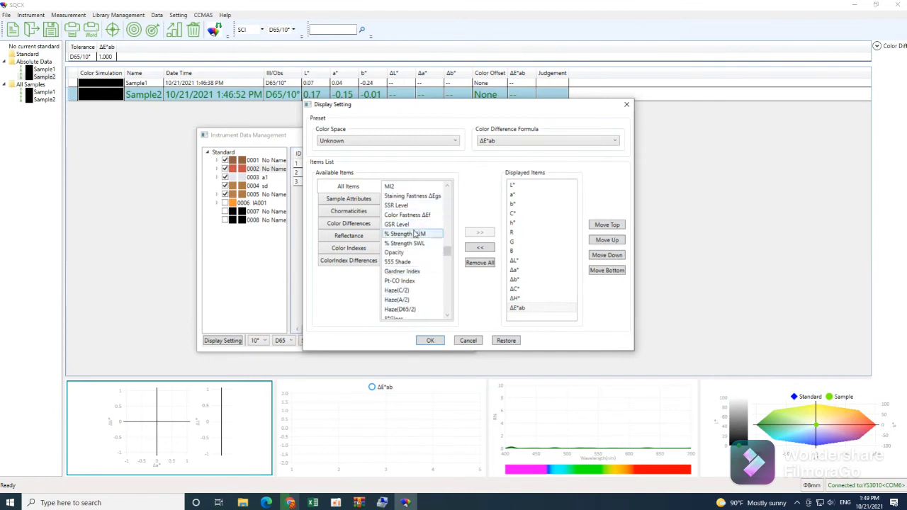
{"action": "scroll", "coordinate": [418, 250], "scroll_direction": "down", "scroll_amount": 2}
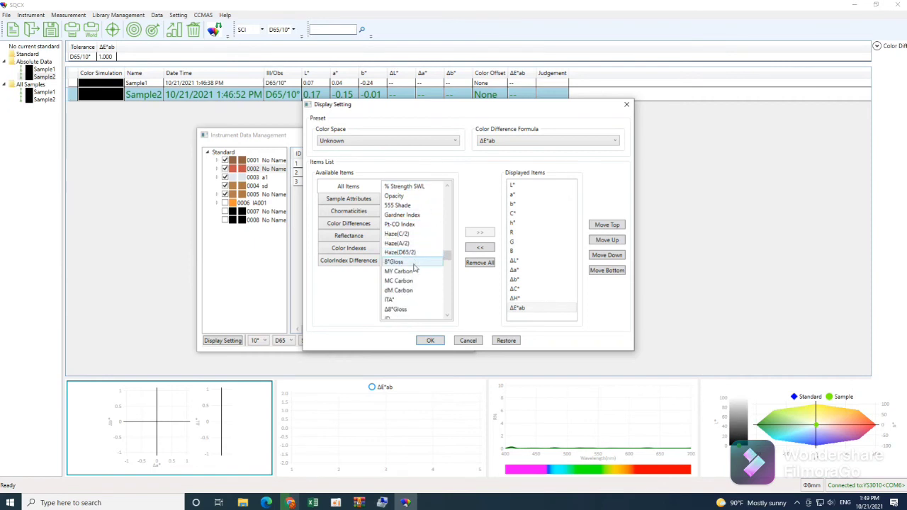
{"action": "scroll", "coordinate": [411, 262], "scroll_direction": "down", "scroll_amount": 1}
{"action": "scroll", "coordinate": [413, 266], "scroll_direction": "down", "scroll_amount": 2}
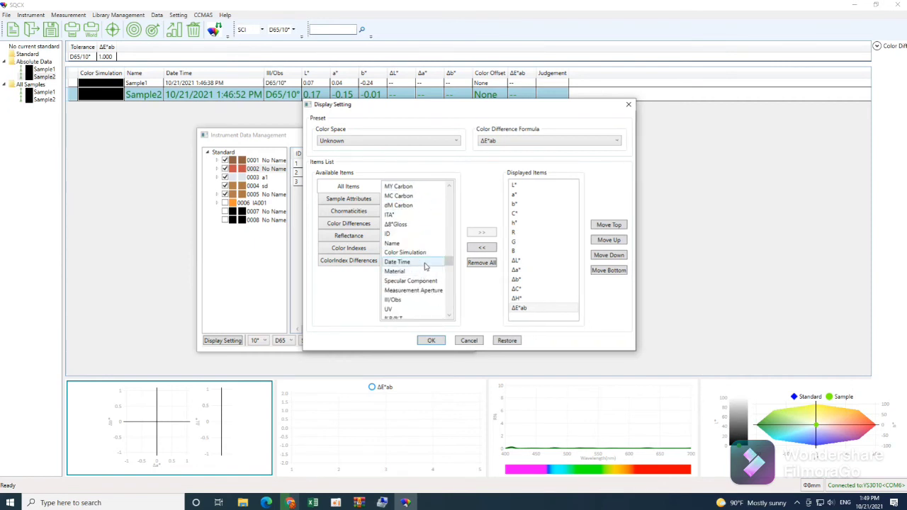
{"action": "double_click", "coordinate": [426, 262]}
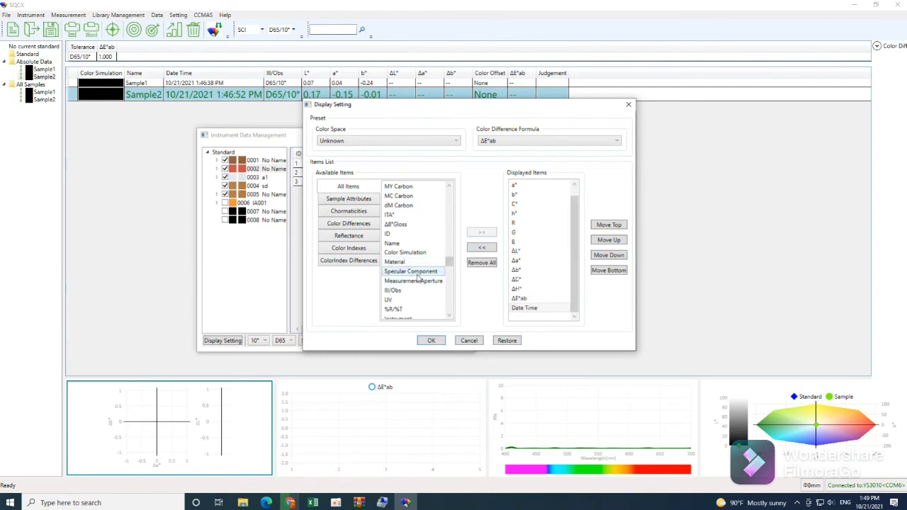
- Add Name to the Displayed Items list below Date Time
{"action": "scroll", "coordinate": [417, 278], "scroll_direction": "down", "scroll_amount": 10}
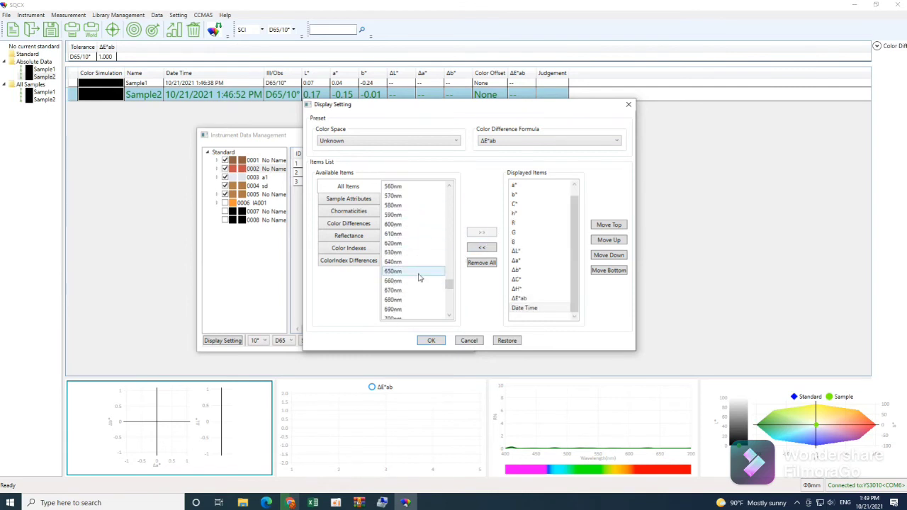
{"action": "scroll", "coordinate": [418, 277], "scroll_direction": "down", "scroll_amount": 10}
{"action": "scroll", "coordinate": [418, 277], "scroll_direction": "up", "scroll_amount": 15}
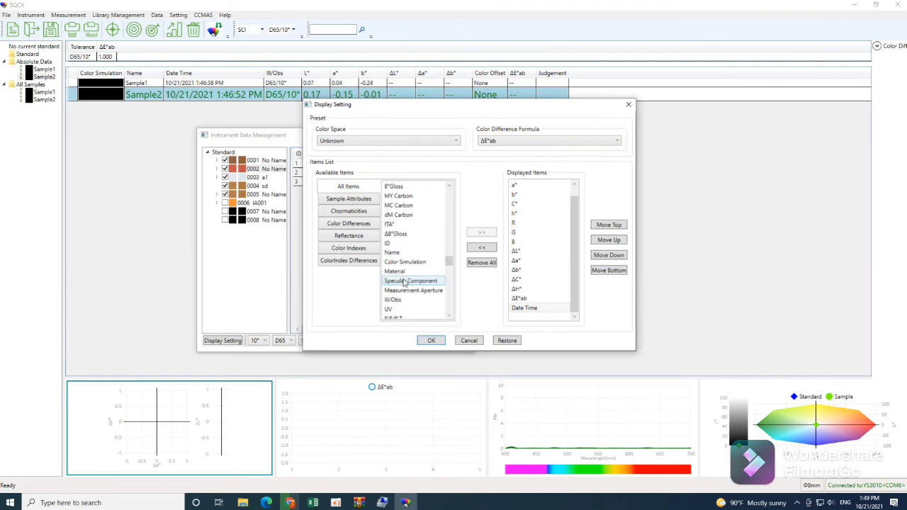
{"action": "left_click", "coordinate": [404, 252]}
{"action": "left_click", "coordinate": [481, 233]}
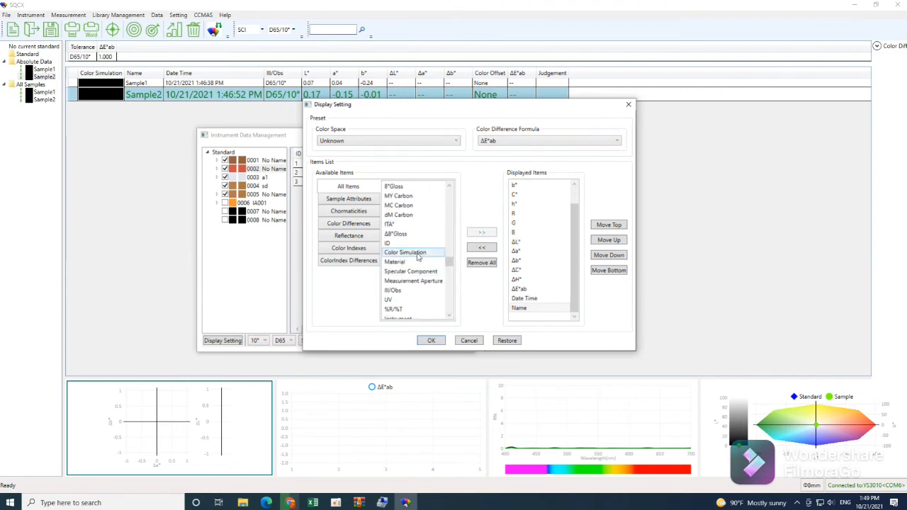
- Move Name and Date Time from the end of the Displayed Items list to its beginning
{"action": "scroll", "coordinate": [418, 265], "scroll_direction": "down", "scroll_amount": 4}
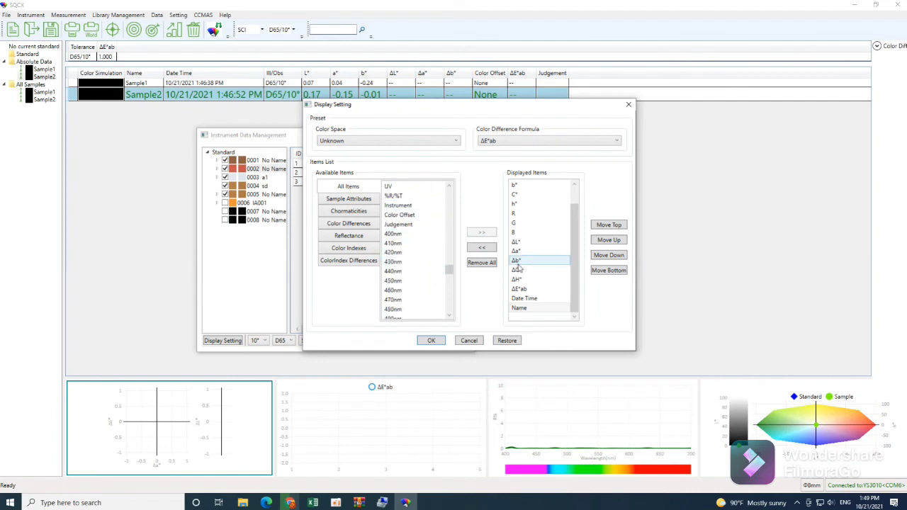
{"action": "left_click", "coordinate": [527, 309]}
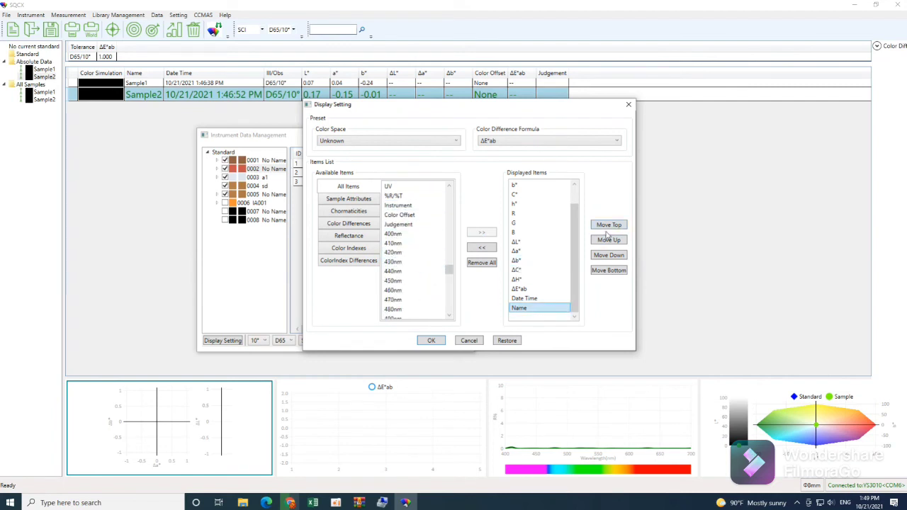
{"action": "scroll", "coordinate": [540, 301], "scroll_direction": "up", "scroll_amount": 1}
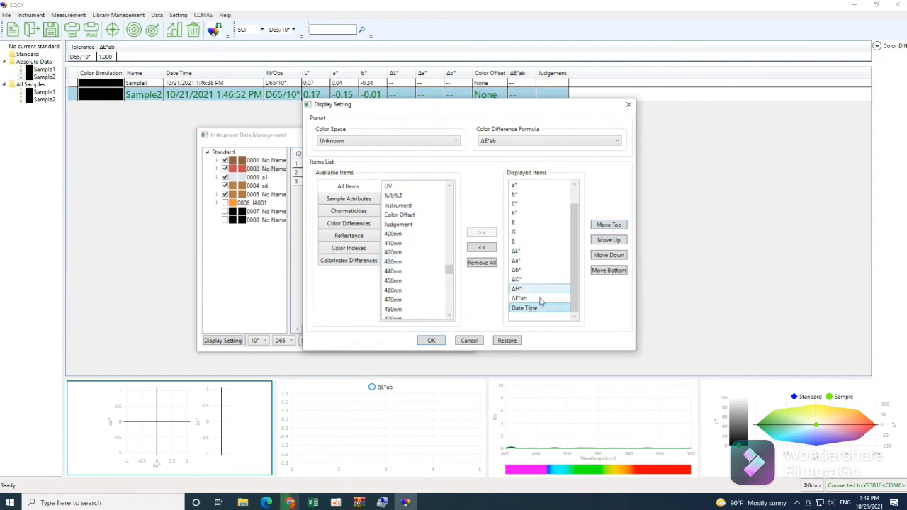
{"action": "left_click", "coordinate": [609, 226]}
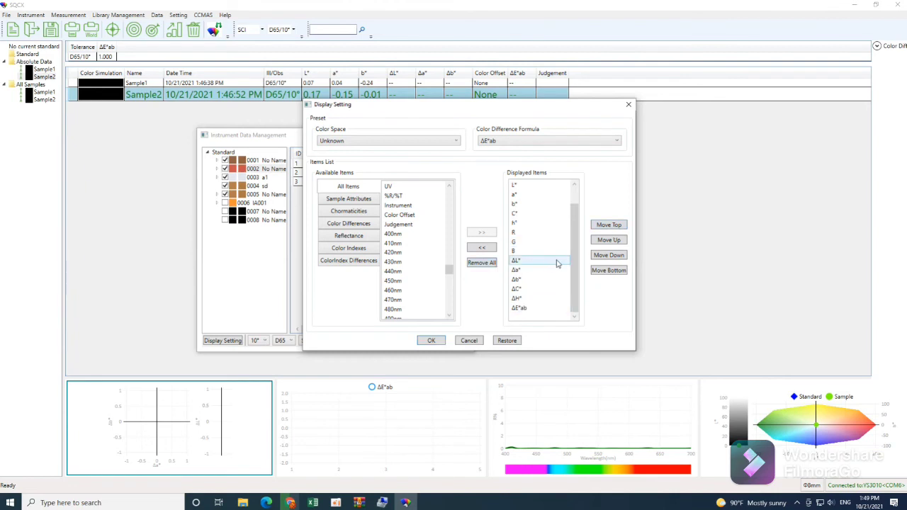
{"action": "scroll", "coordinate": [553, 263], "scroll_direction": "up", "scroll_amount": 1}
{"action": "scroll", "coordinate": [550, 270], "scroll_direction": "down", "scroll_amount": 1}
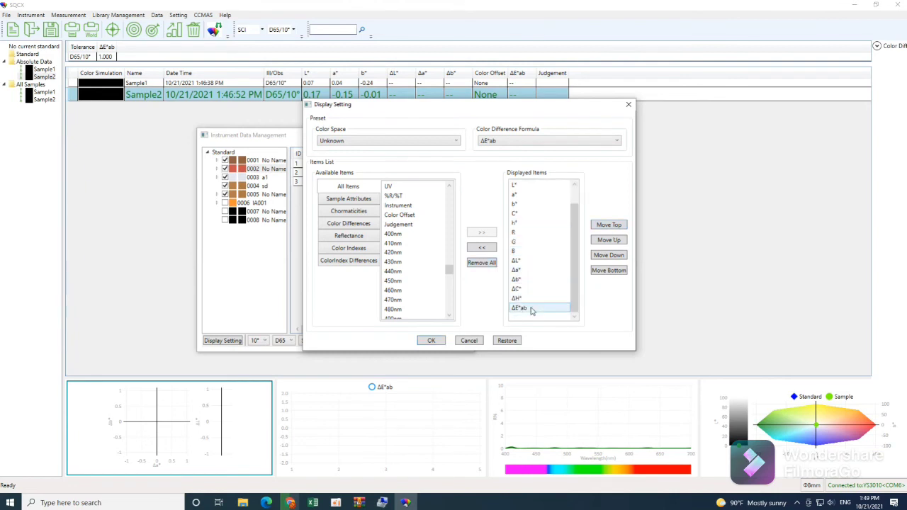
- Arrange Name, Date Time and ΔE*ab as the first three displayed items in that order and apply the display settings
{"action": "left_click", "coordinate": [532, 307]}
{"action": "left_click", "coordinate": [599, 226]}
{"action": "scroll", "coordinate": [529, 237], "scroll_direction": "up", "scroll_amount": 1}
{"action": "left_click", "coordinate": [527, 204]}
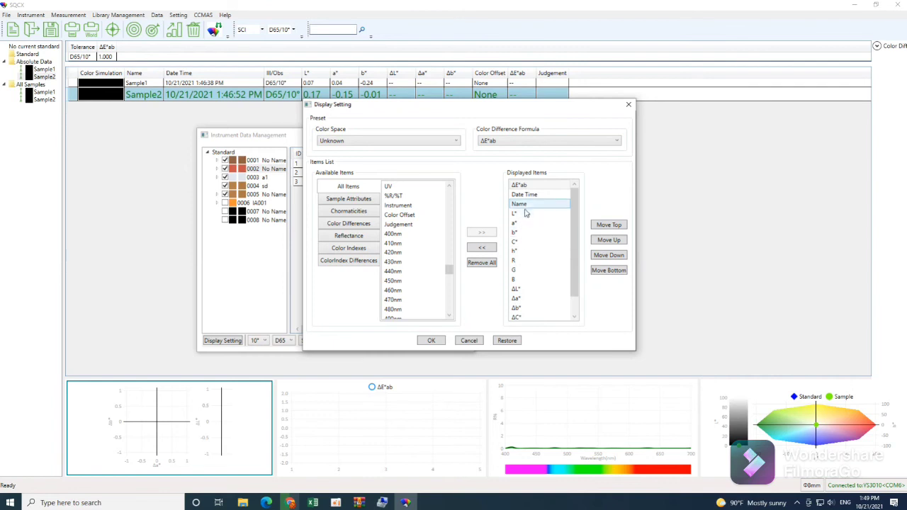
{"action": "left_click", "coordinate": [609, 225]}
{"action": "left_click", "coordinate": [552, 204]}
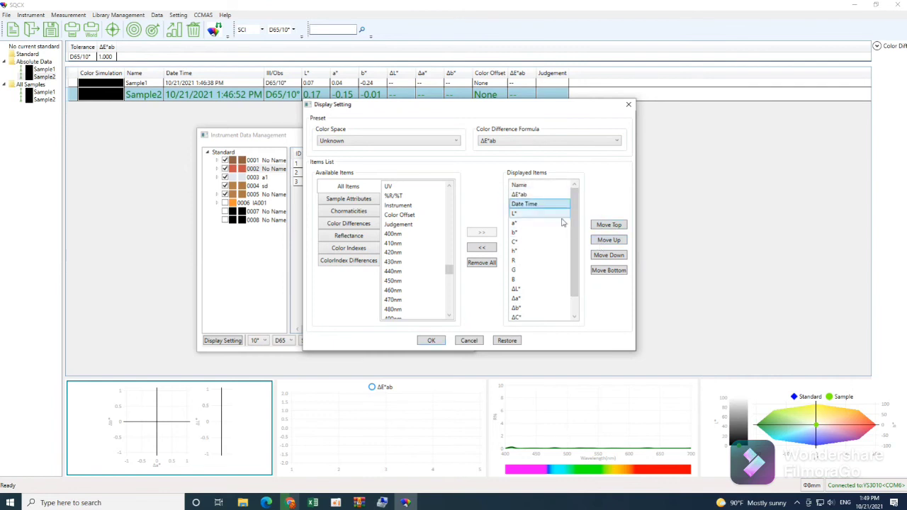
{"action": "left_click", "coordinate": [536, 196]}
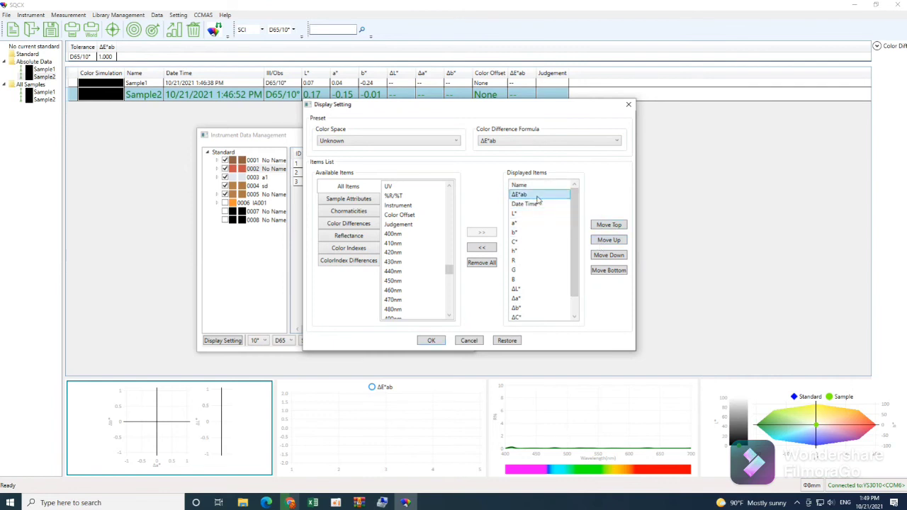
{"action": "left_click", "coordinate": [608, 256]}
{"action": "left_click", "coordinate": [527, 224]}
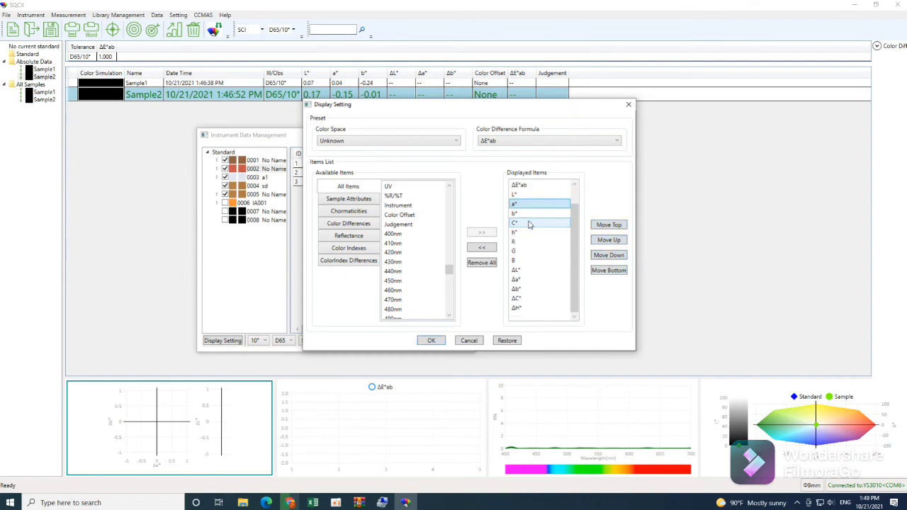
{"action": "scroll", "coordinate": [527, 224], "scroll_direction": "down", "scroll_amount": 1}
{"action": "left_click", "coordinate": [431, 340]}
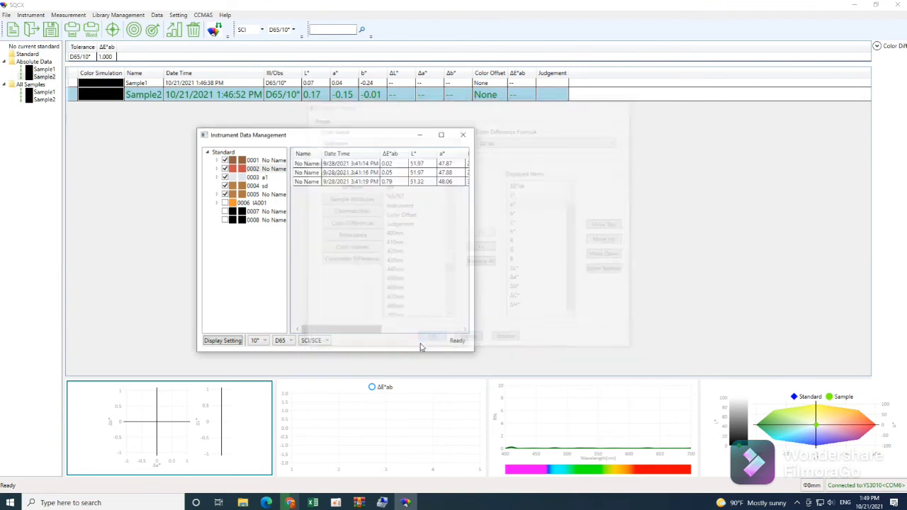
- Switch to Excel and close the open coating thickness gauge certificate workbook
{"action": "right_click", "coordinate": [245, 241]}
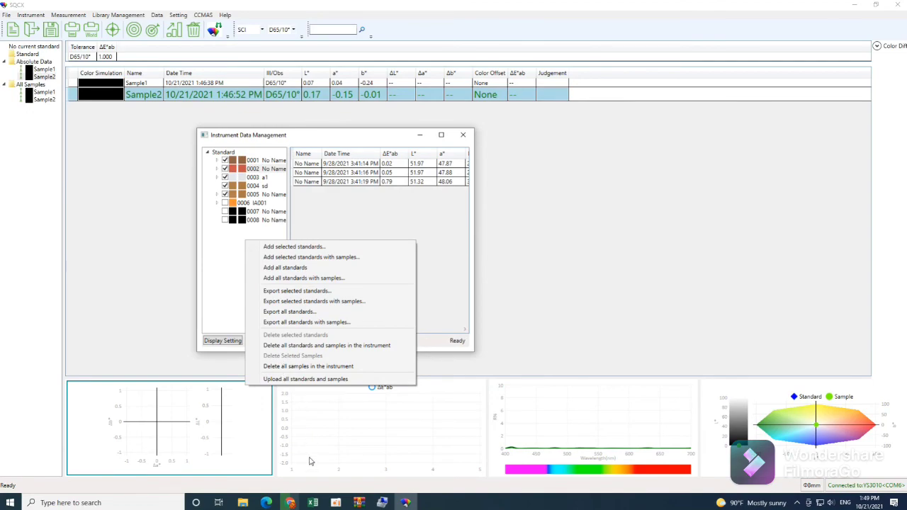
{"action": "left_click", "coordinate": [312, 502]}
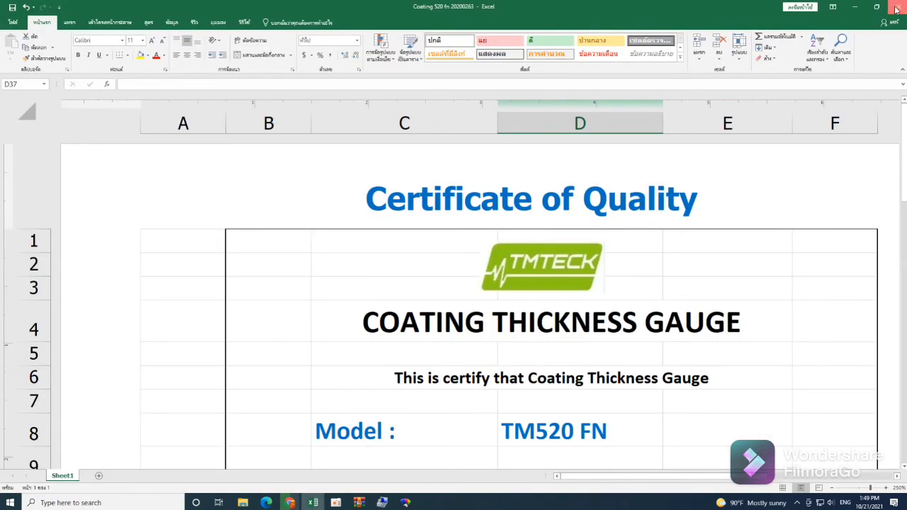
{"action": "left_click", "coordinate": [896, 8]}
- In SQCX, export all standards with samples using the OldName naming rules, saving as Excel workbook 112 in Documents
{"action": "right_click", "coordinate": [251, 249]}
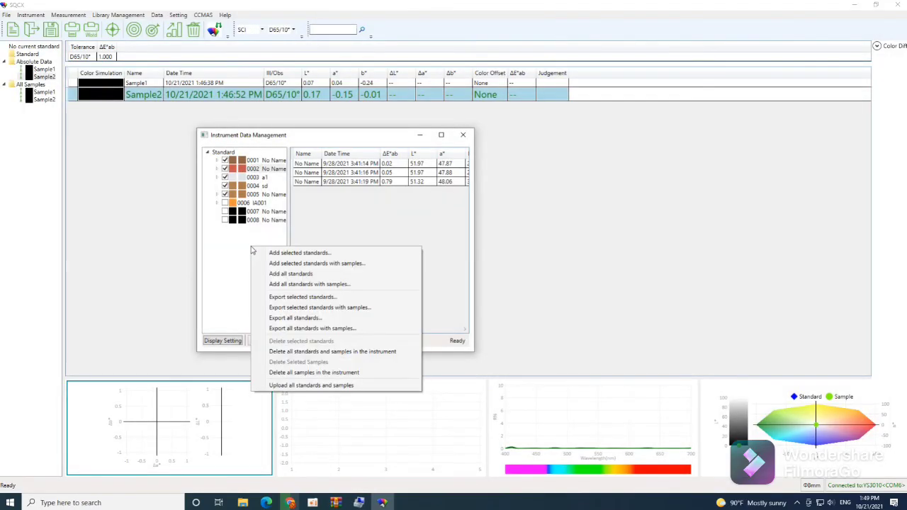
{"action": "left_click", "coordinate": [313, 328]}
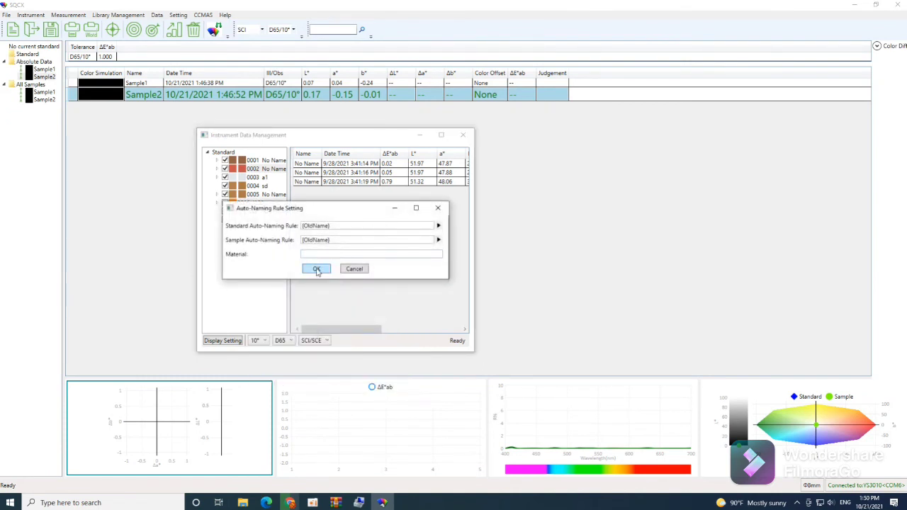
{"action": "left_click", "coordinate": [317, 270]}
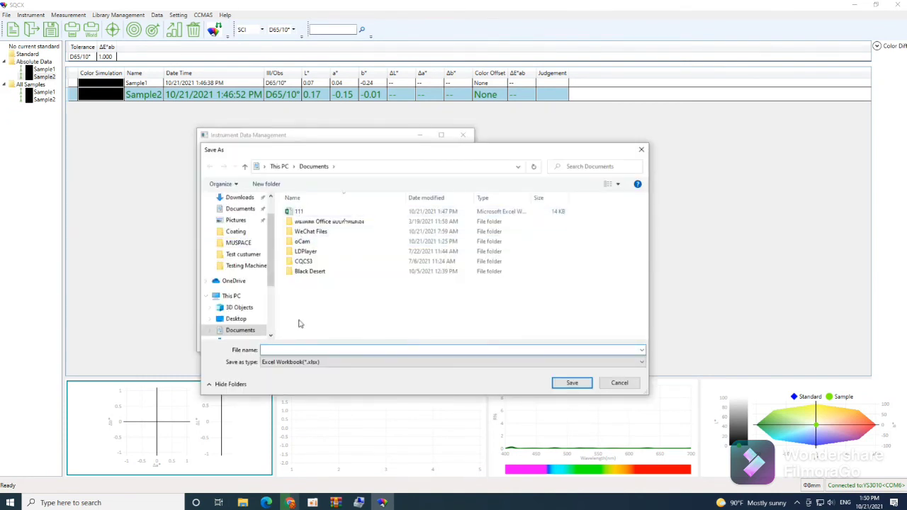
{"action": "left_click", "coordinate": [301, 350]}
{"action": "type", "text": "112"}
{"action": "left_click", "coordinate": [585, 383]}
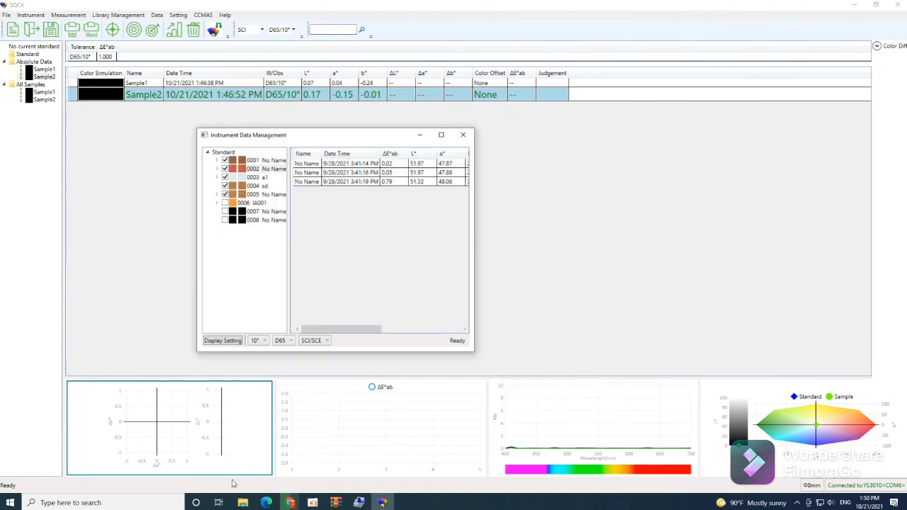
- Open the exported workbook 112 from the Documents folder in Excel and examine its columns from Name to ΔH*
{"action": "left_click", "coordinate": [243, 502]}
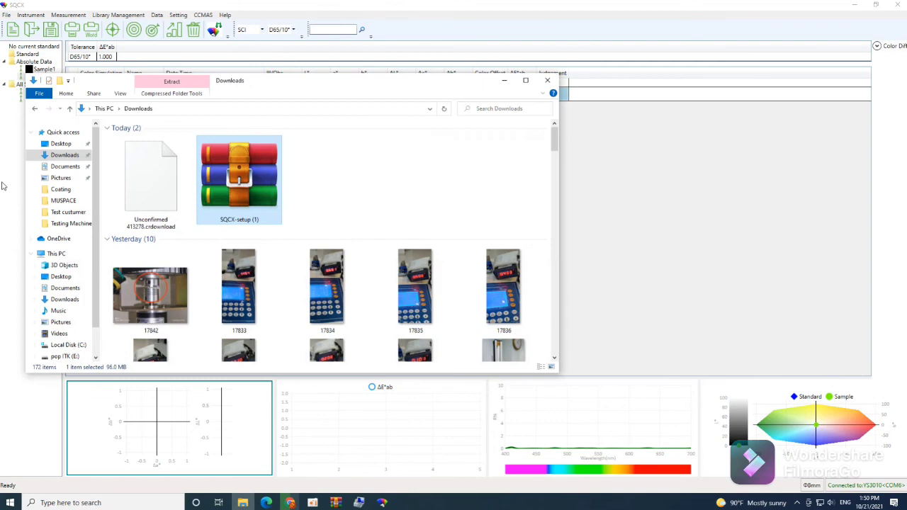
{"action": "left_click", "coordinate": [64, 166]}
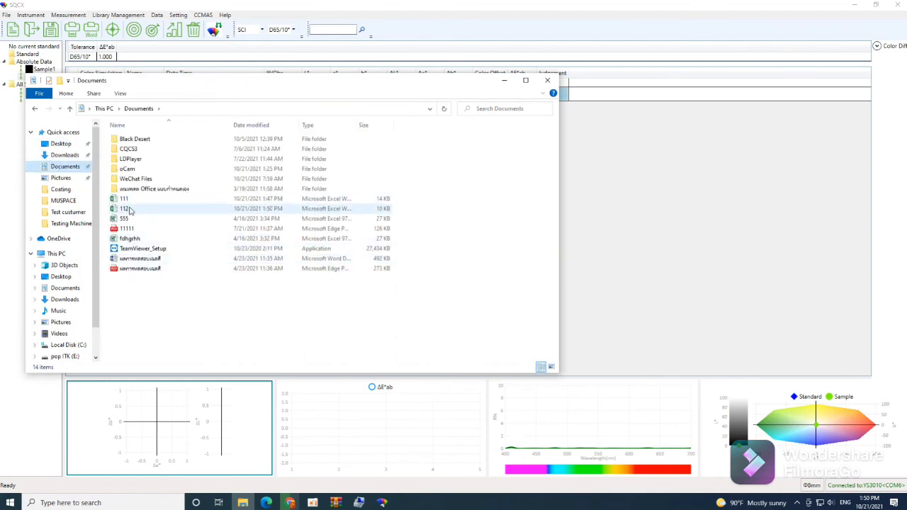
{"action": "double_click", "coordinate": [131, 209]}
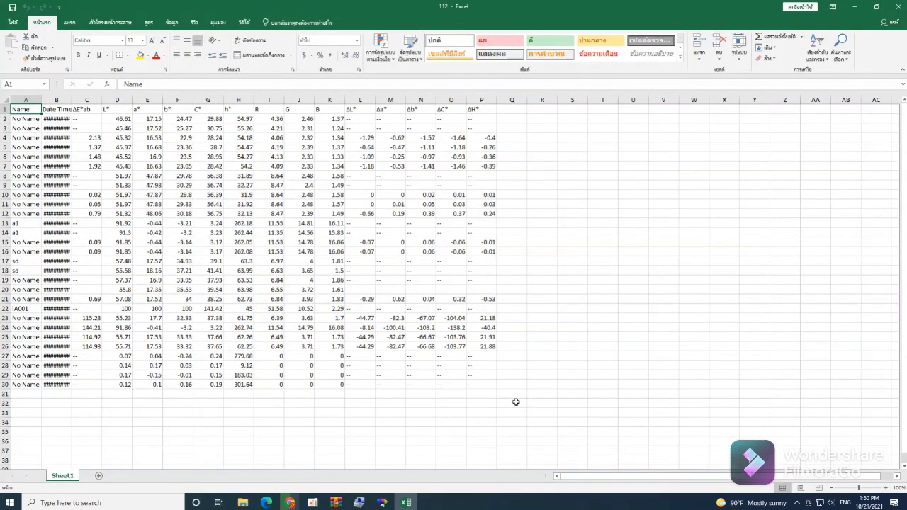
{"action": "left_click_drag", "start_coordinate": [515, 401], "coordinate": [21, 110]}
{"action": "left_click", "coordinate": [141, 119]}
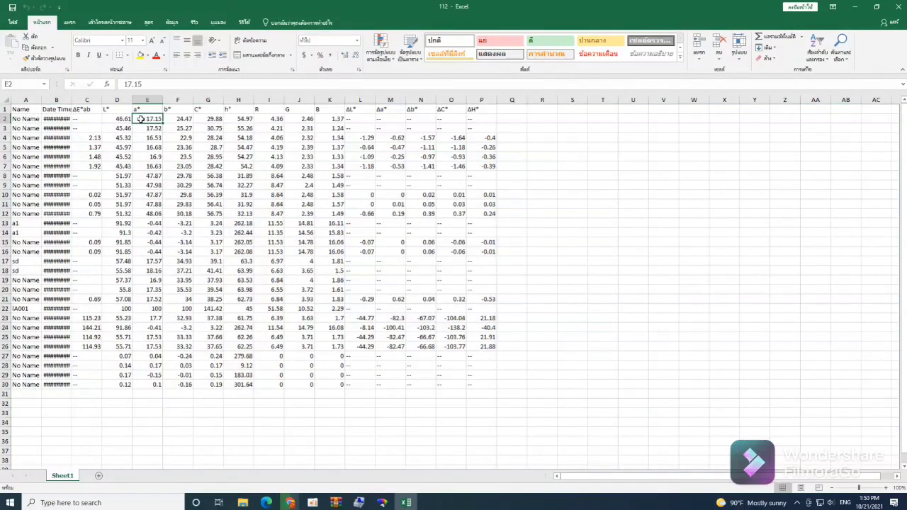
- Examine the exported record names and date-time entries, including the rows named a1, sd and IA001
{"action": "left_click", "coordinate": [109, 119]}
{"action": "left_click", "coordinate": [20, 119]}
{"action": "left_click", "coordinate": [51, 119]}
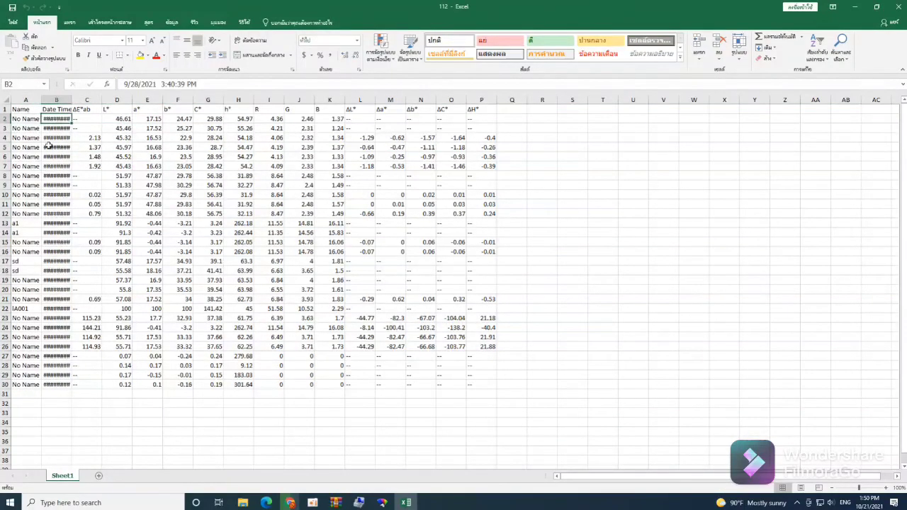
{"action": "left_click", "coordinate": [25, 224]}
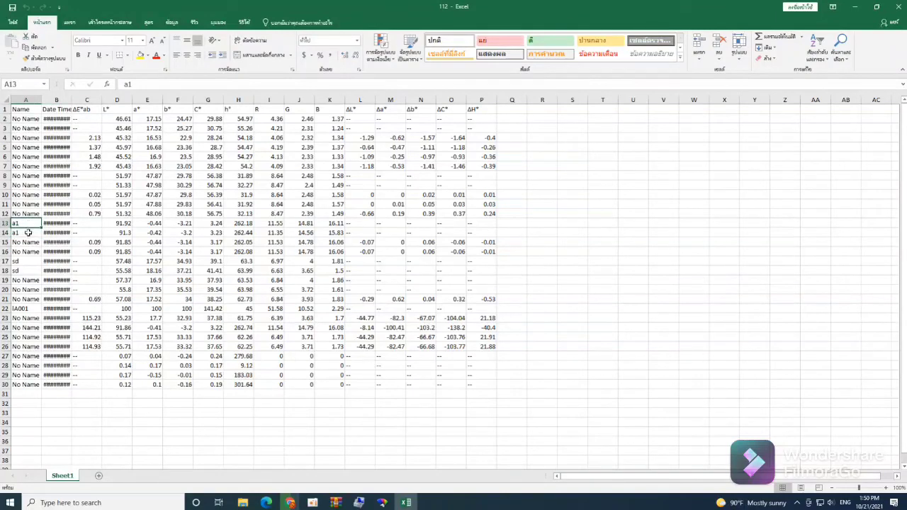
{"action": "left_click", "coordinate": [29, 232]}
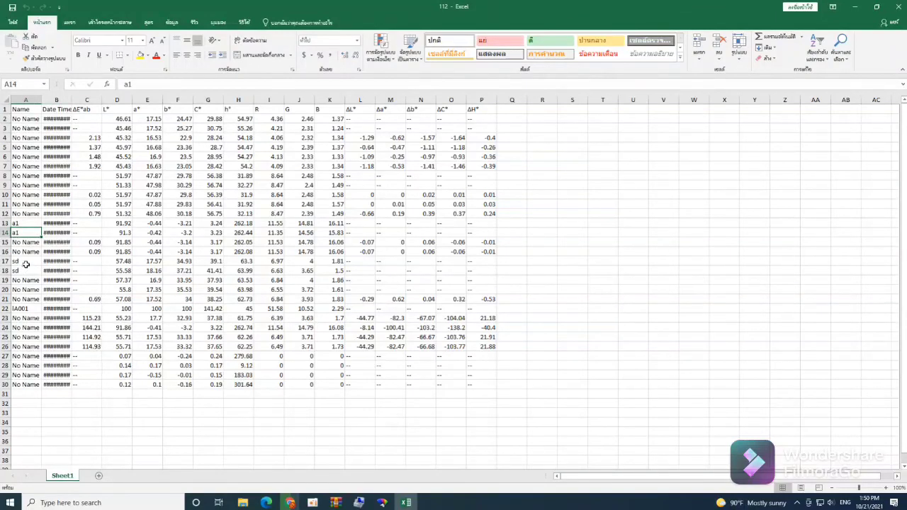
{"action": "left_click", "coordinate": [26, 264]}
{"action": "left_click", "coordinate": [31, 309]}
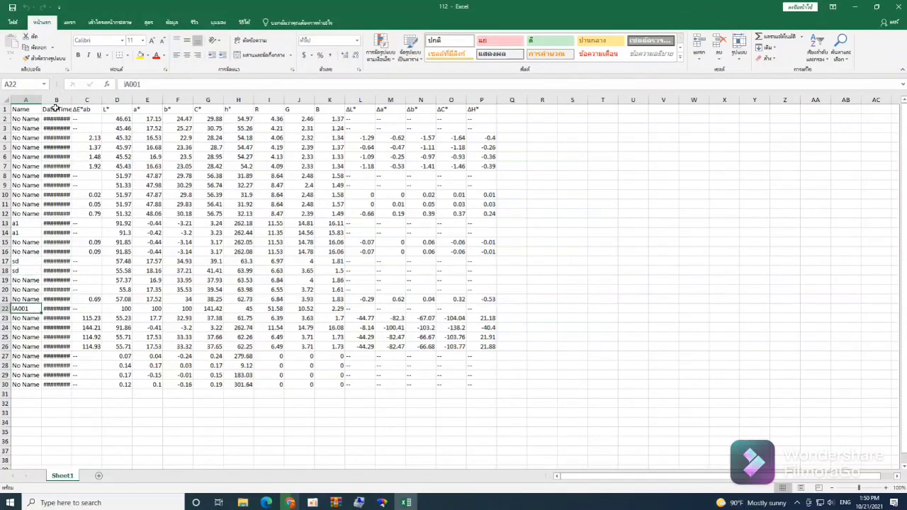
- Examine the exported color data in the ΔE*ab, L*, a*, b* and h* columns
{"action": "left_click", "coordinate": [88, 109]}
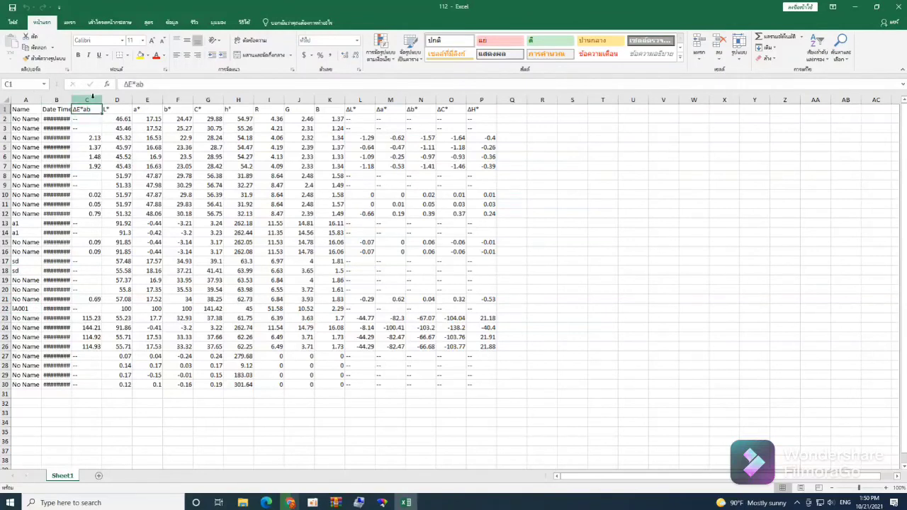
{"action": "left_click", "coordinate": [86, 99]}
{"action": "left_click", "coordinate": [95, 214]}
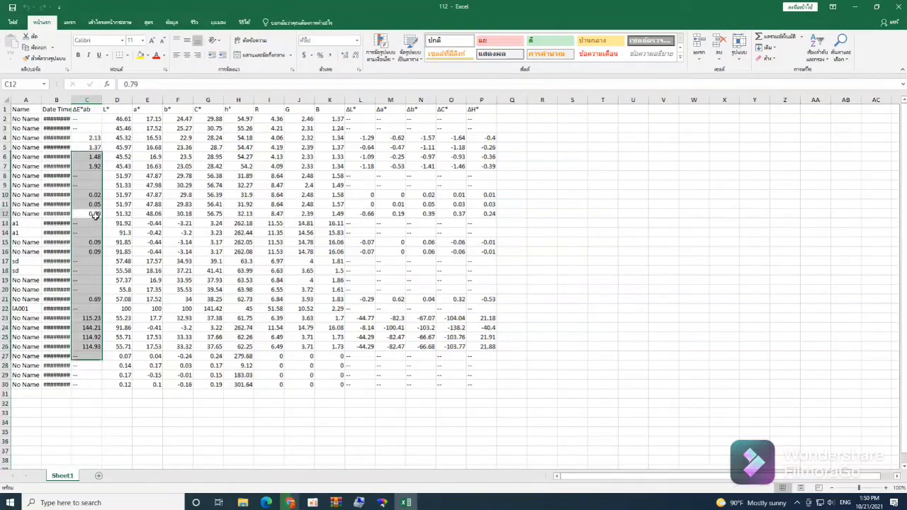
{"action": "left_click", "coordinate": [117, 99]}
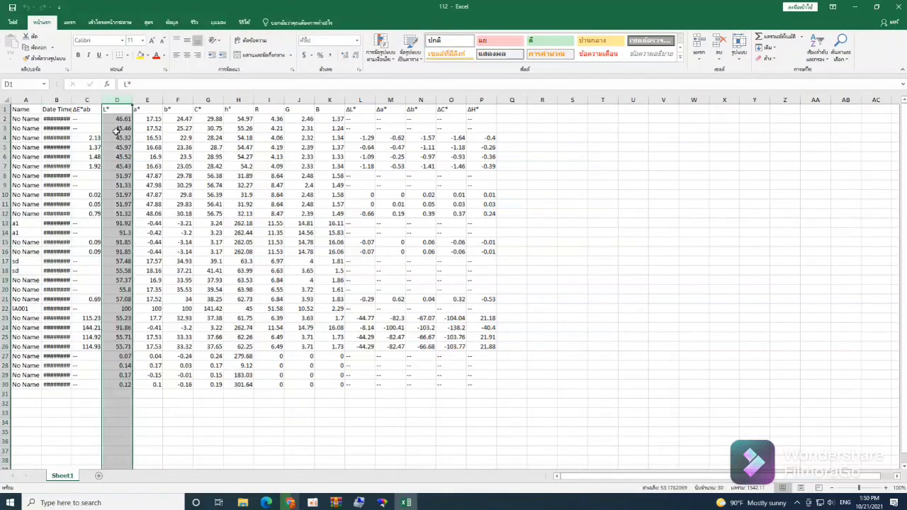
{"action": "left_click", "coordinate": [147, 99]}
{"action": "left_click", "coordinate": [177, 99]}
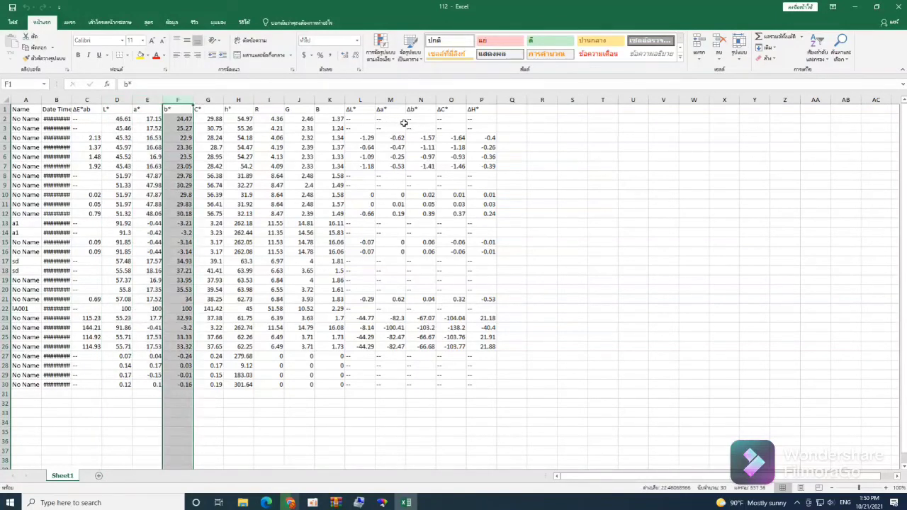
{"action": "left_click", "coordinate": [229, 328]}
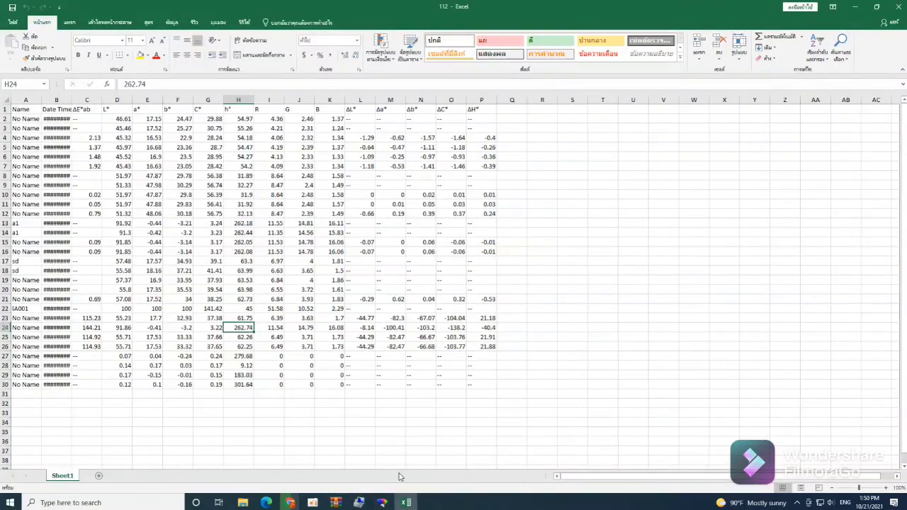
{"action": "left_click", "coordinate": [335, 502]}
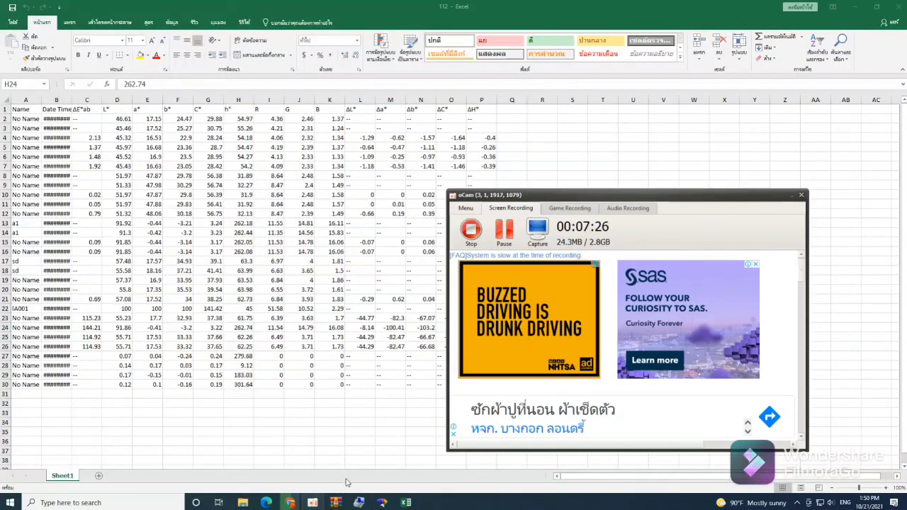
{"action": "left_click", "coordinate": [478, 243]}
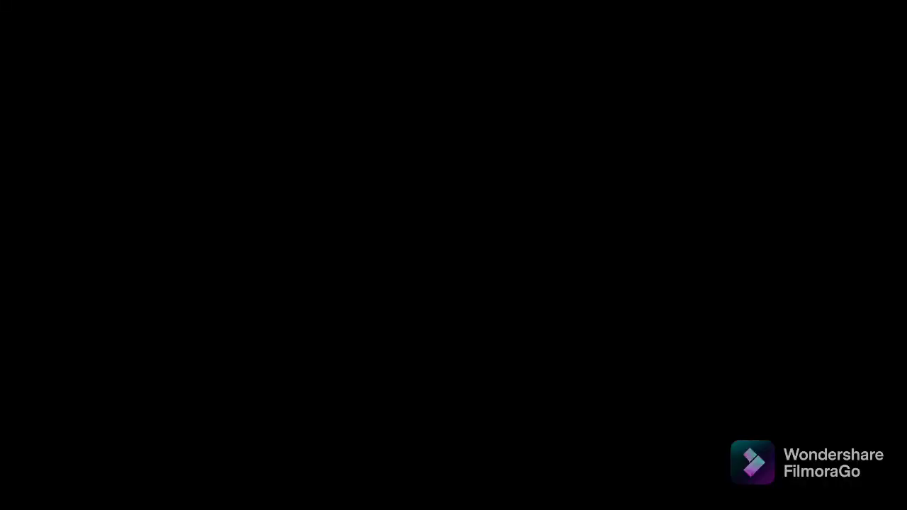